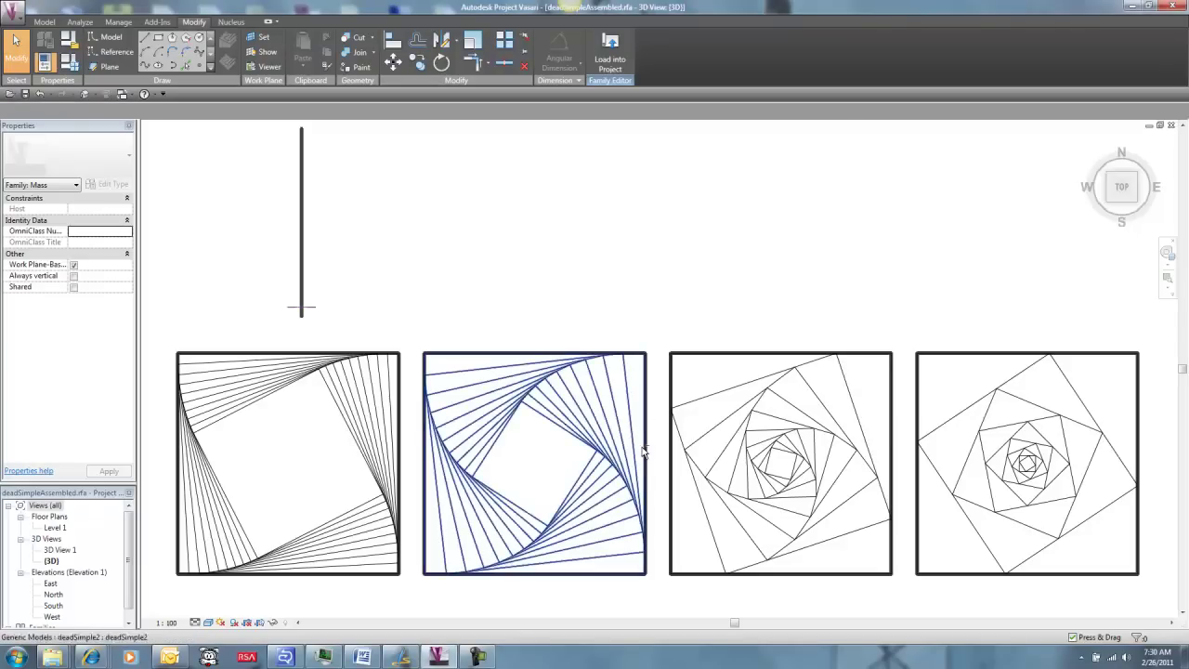
# - Slide the reference point along the standalone line towards its far end to vary the first nested-square pattern
pyautogui.keyDown('shift'); pyautogui.moveTo(685, 350); pyautogui.dragTo(780, 264, button='middle'); pyautogui.keyUp('shift')
pyautogui.keyDown('shift'); pyautogui.moveTo(834, 329); pyautogui.dragTo(772, 306, button='middle'); pyautogui.keyUp('shift')
pyautogui.moveTo(310, 345); pyautogui.dragTo(409, 379, button='middle')
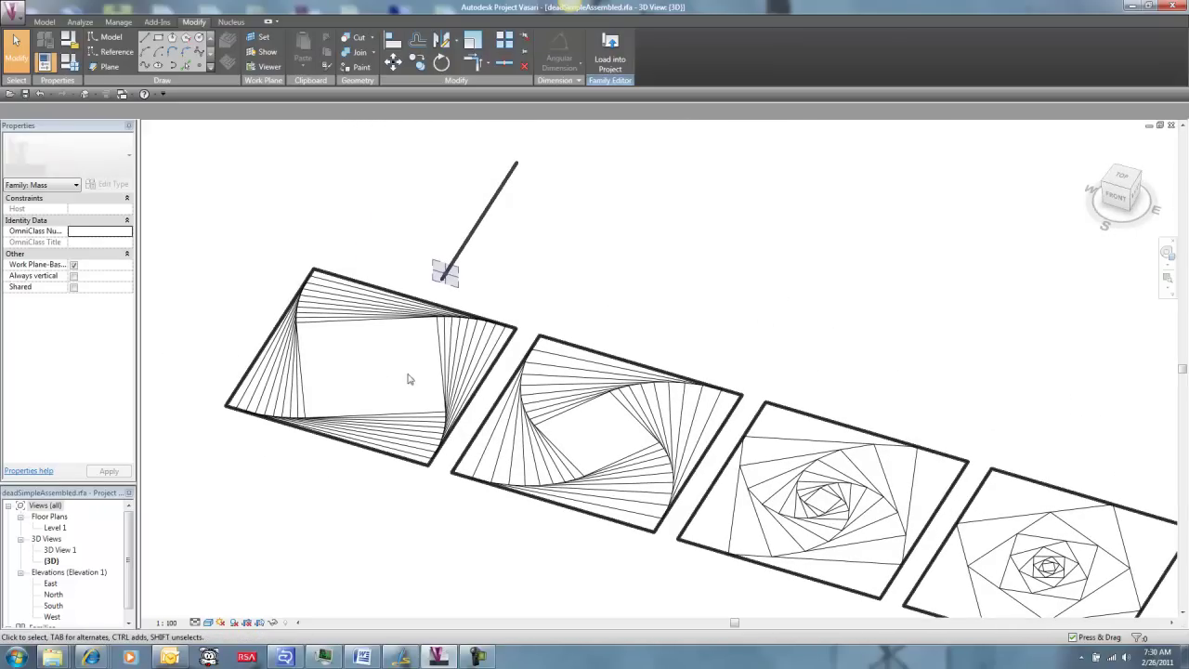
pyautogui.click(449, 273)
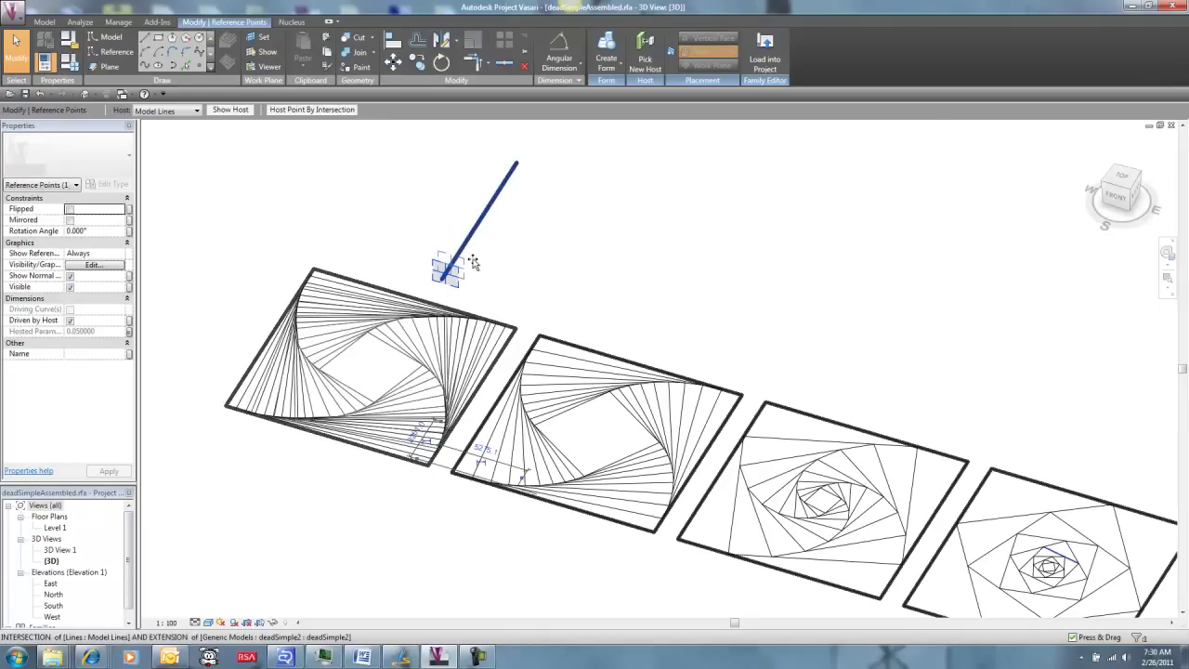
pyautogui.moveTo(445, 270); pyautogui.dragTo(483, 245)
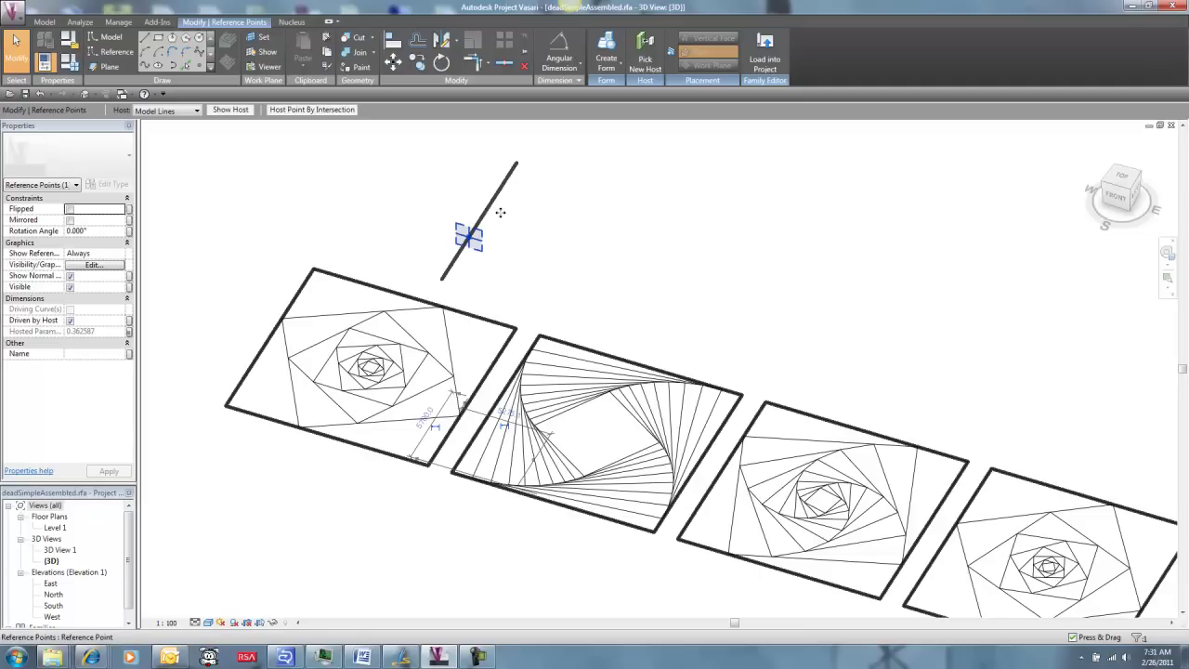
pyautogui.moveTo(500, 212); pyautogui.dragTo(547, 252)
pyautogui.click(546, 249)
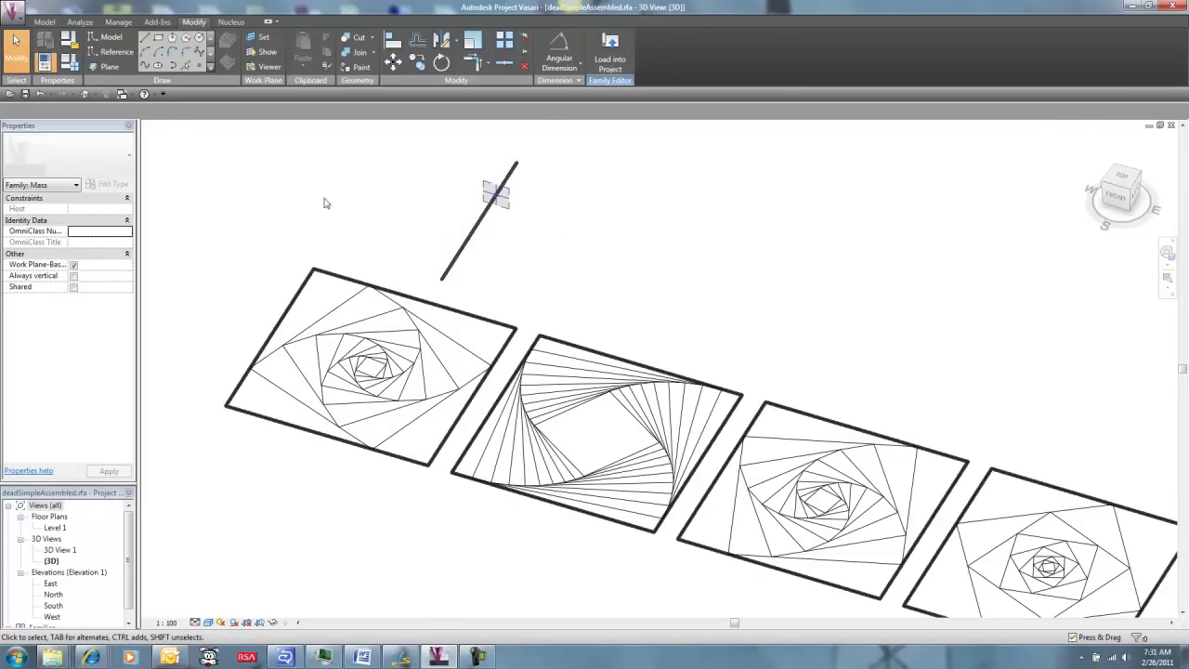
# - Create a new family from the Adaptive Component.rft template
pyautogui.click(15, 15)
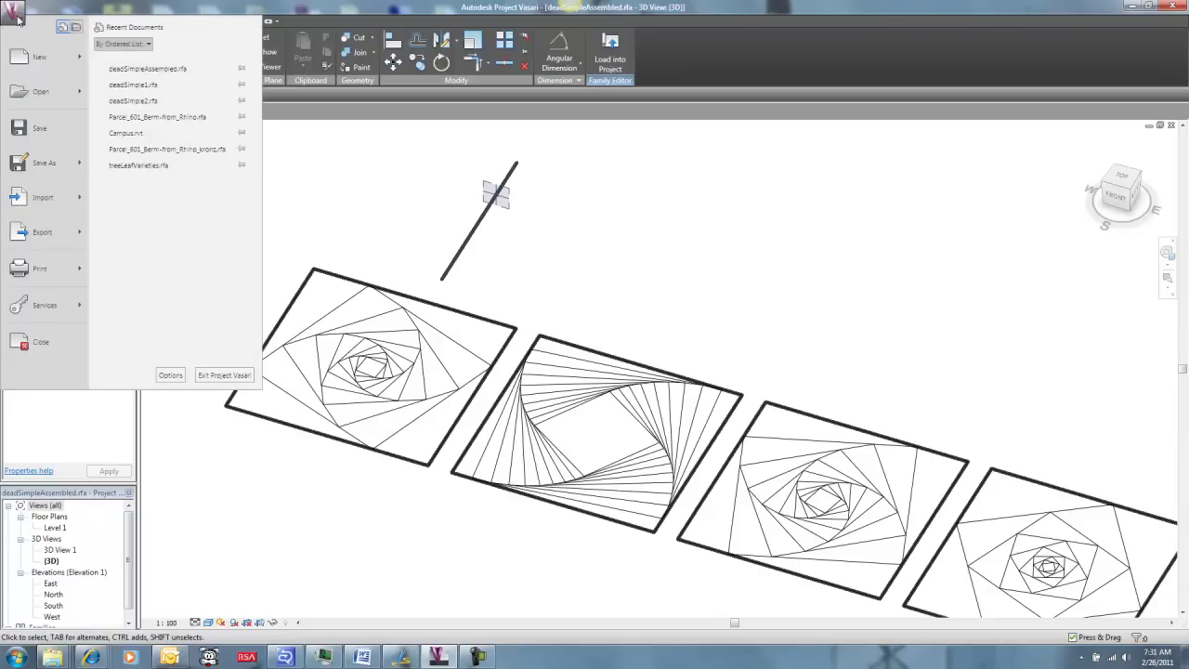
pyautogui.moveTo(36, 62)
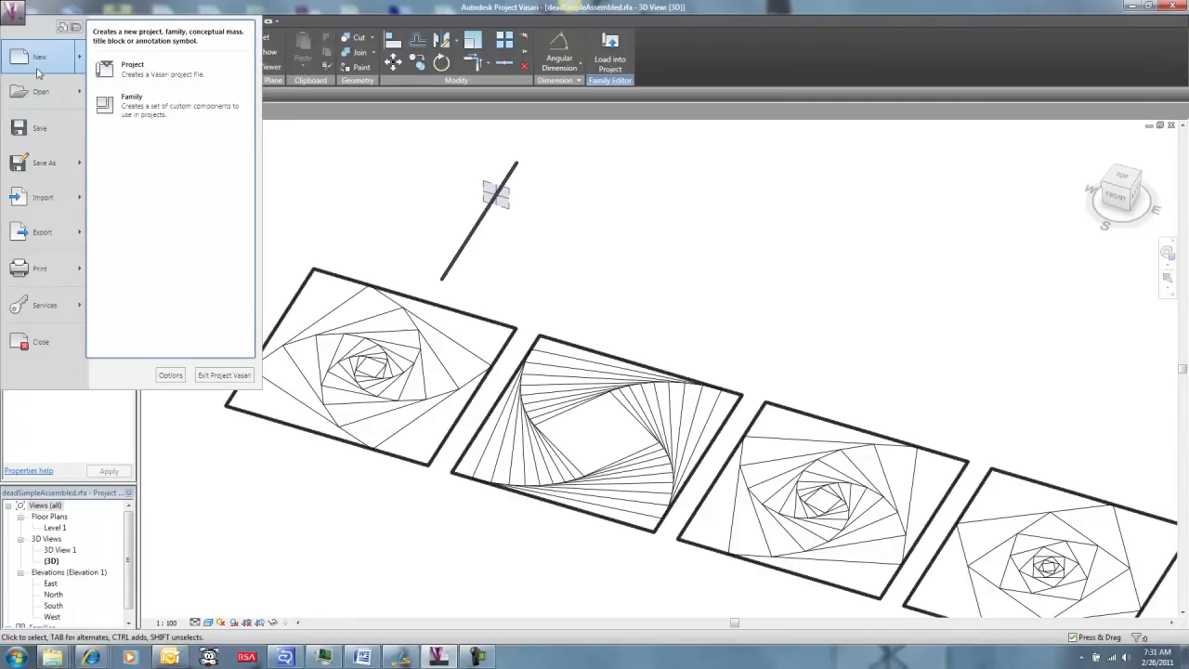
pyautogui.click(124, 107)
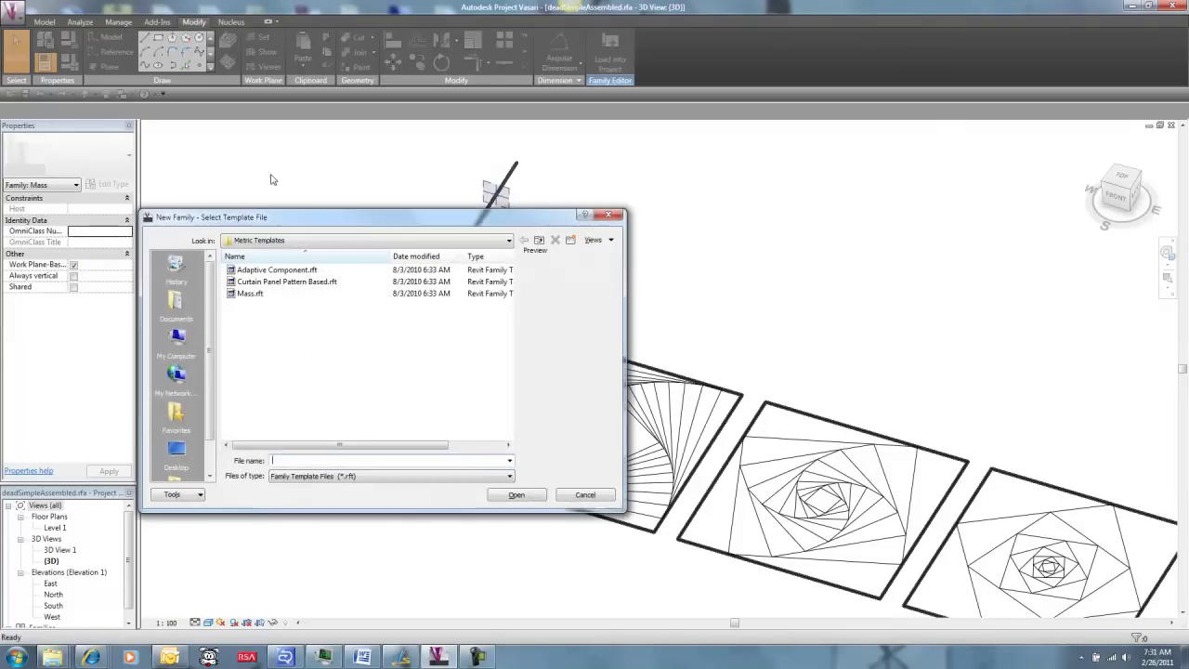
pyautogui.click(257, 270)
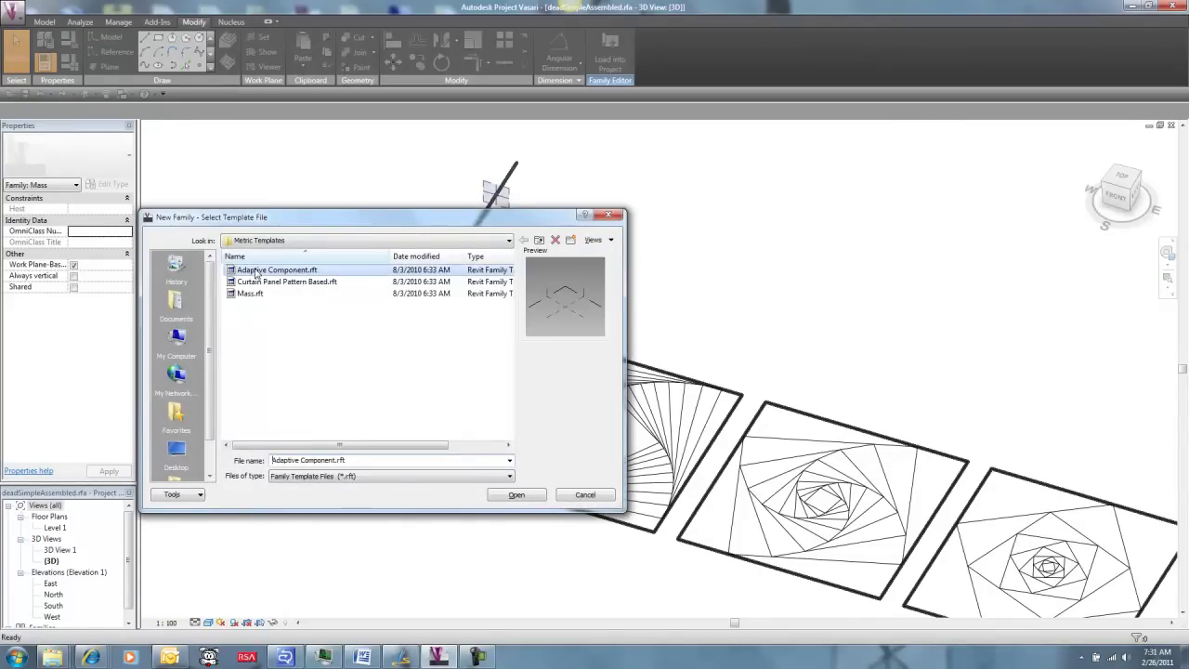
pyautogui.click(531, 494)
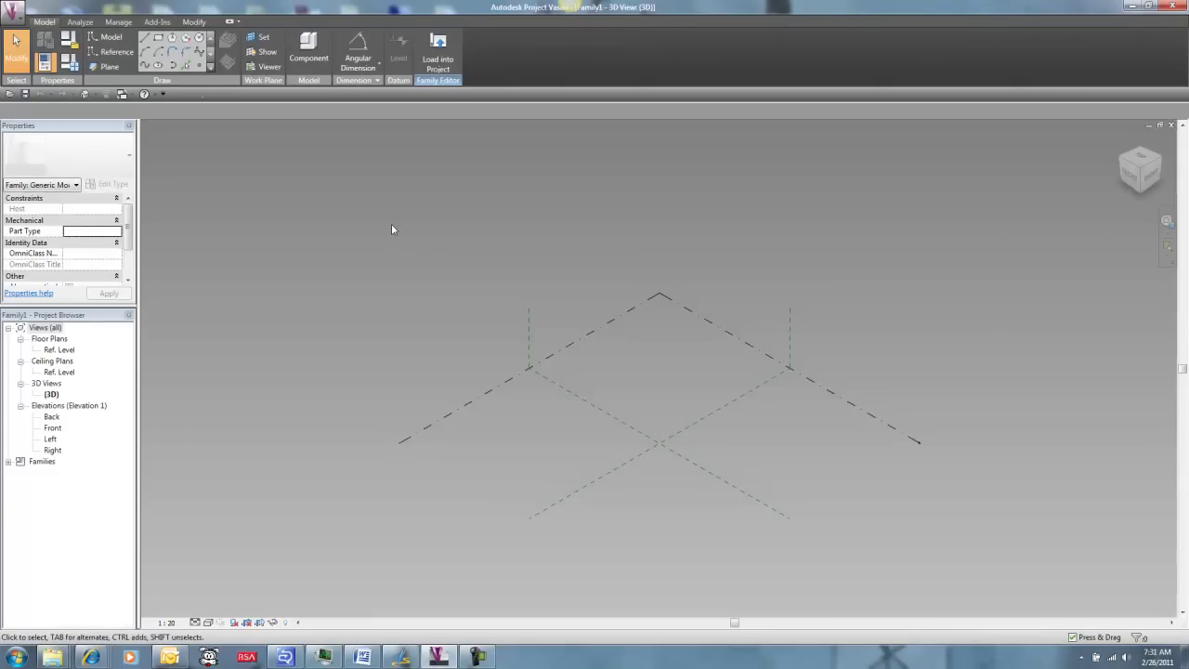
# - Sketch a closed four-sided loop of model lines on the reference level with 3D Snapping turned on
pyautogui.click(113, 52)
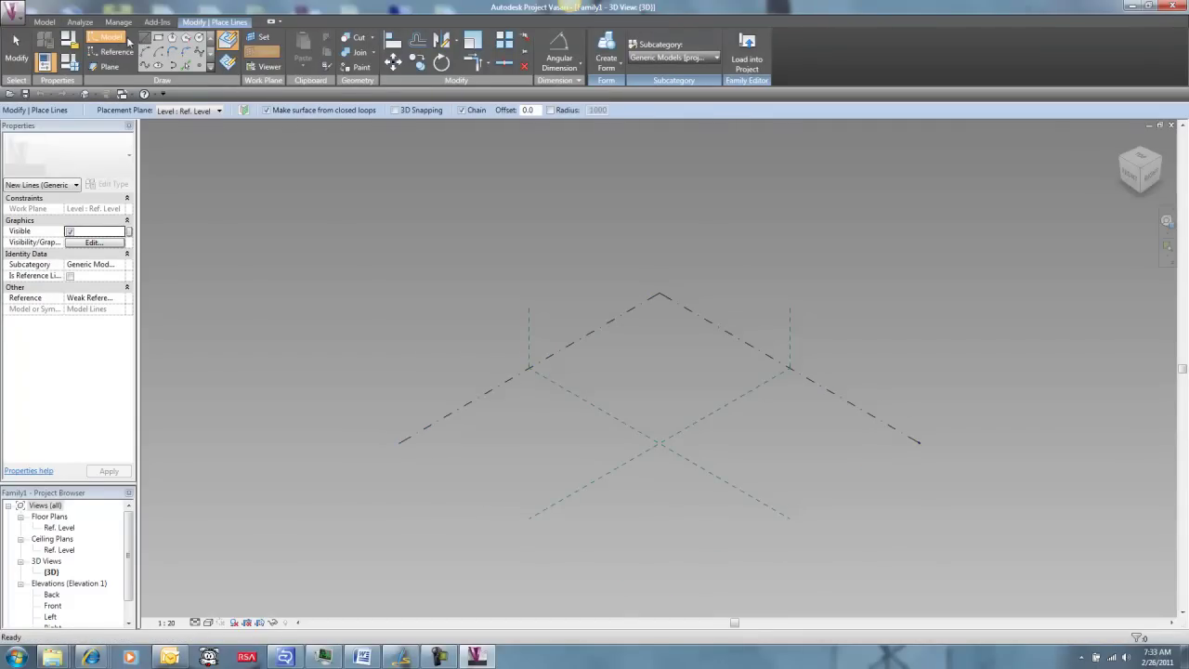
pyautogui.click(396, 109)
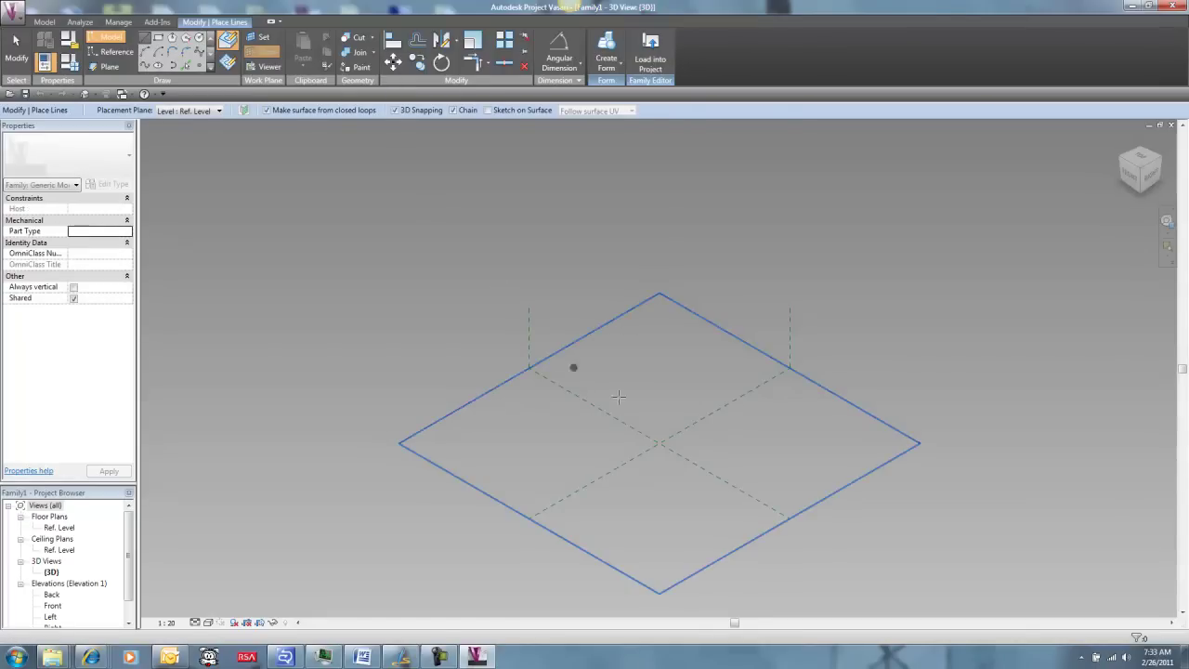
pyautogui.scroll(5, 786, 473)
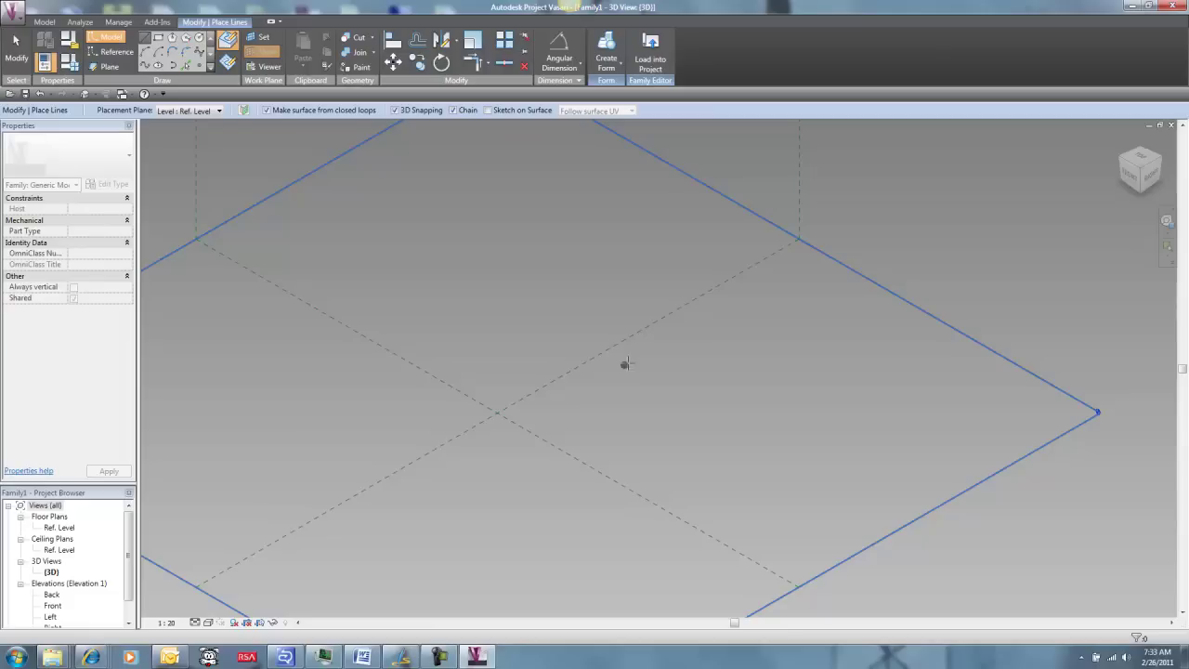
pyautogui.click(593, 405)
pyautogui.click(732, 484)
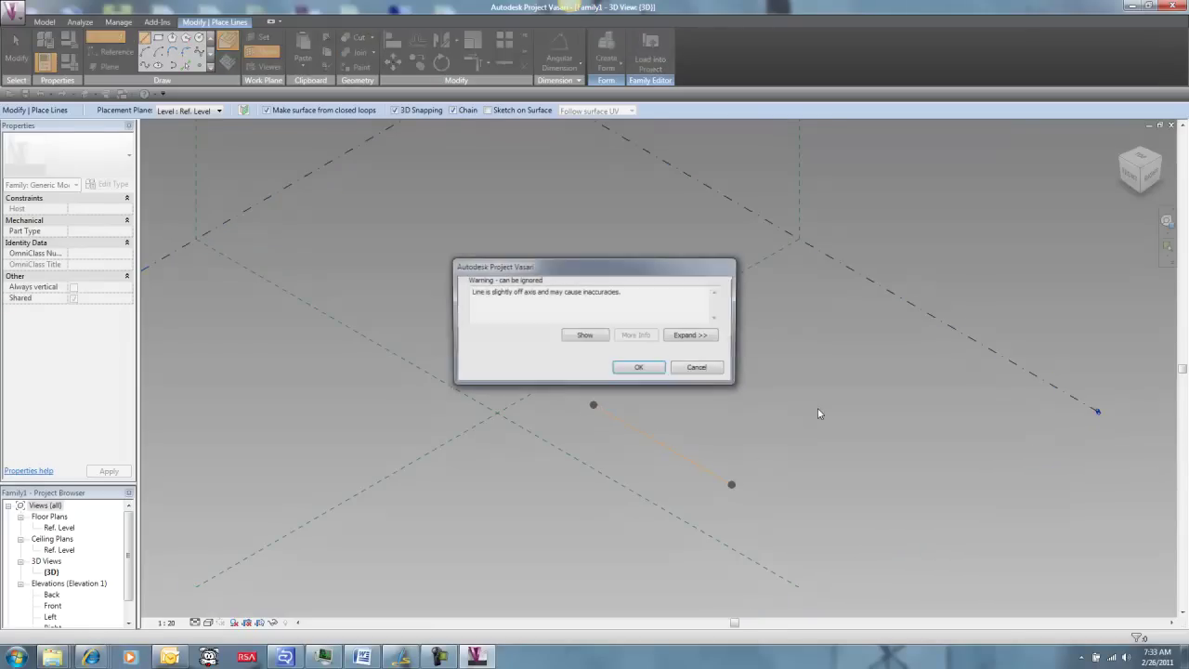
pyautogui.click(640, 369)
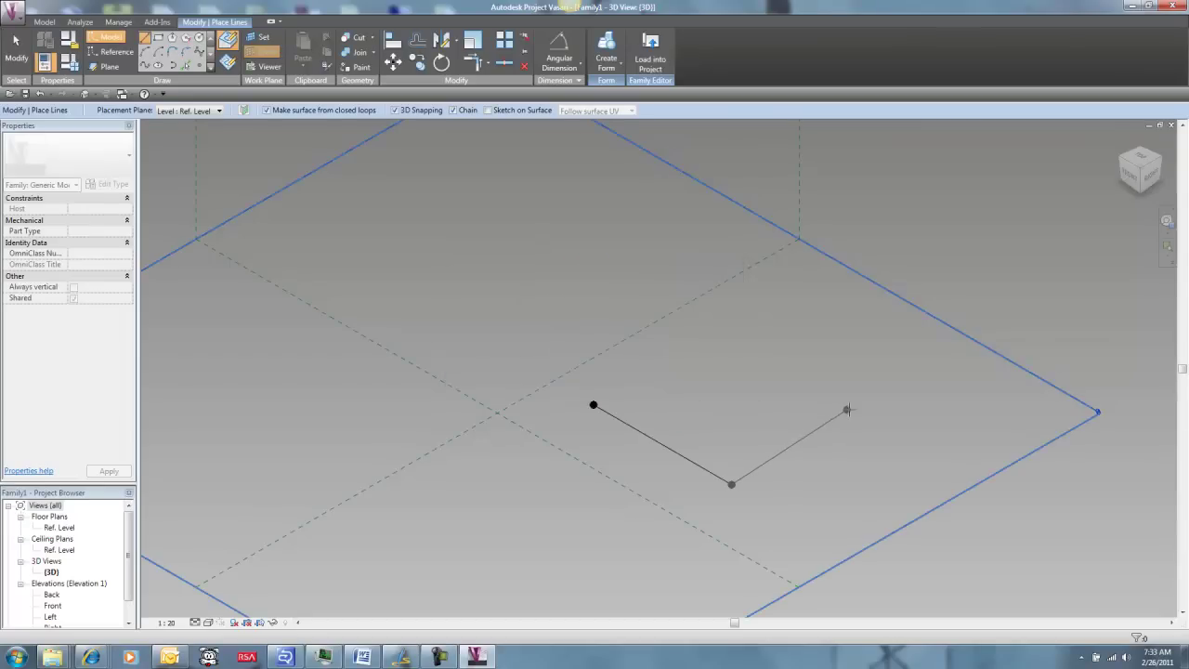
pyautogui.click(848, 408)
pyautogui.click(719, 335)
pyautogui.click(594, 405)
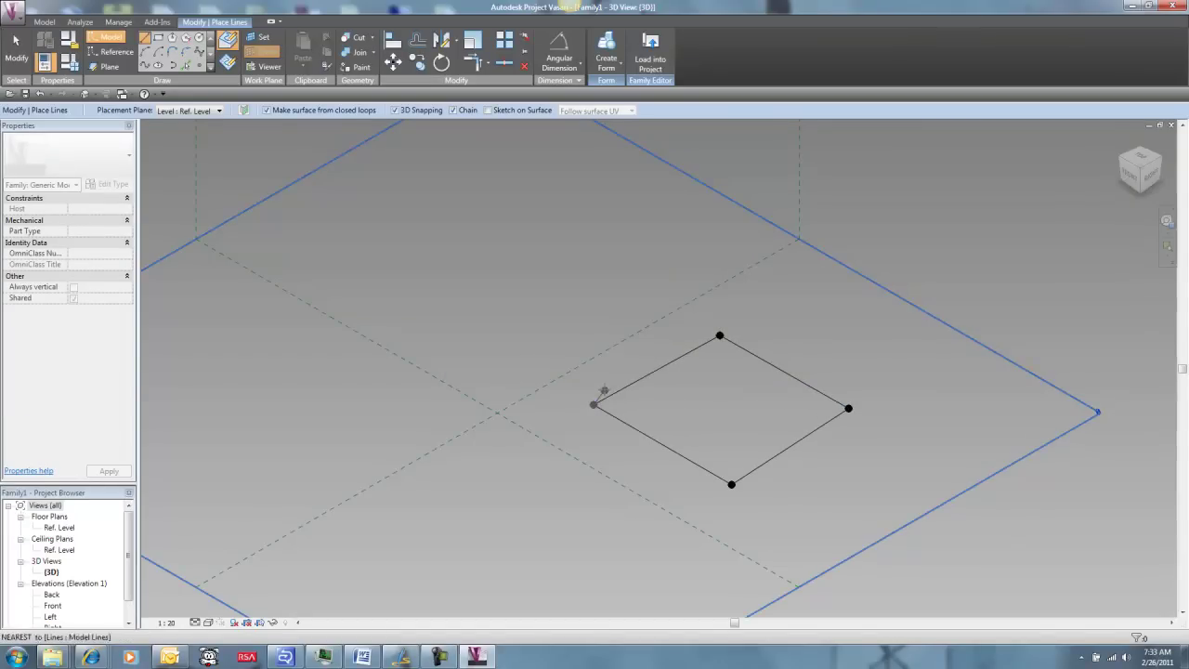
pyautogui.press('Escape')
pyautogui.press('Escape')
# - Make the four corner points of the loop adaptive
pyautogui.moveTo(536, 301); pyautogui.dragTo(640, 476)
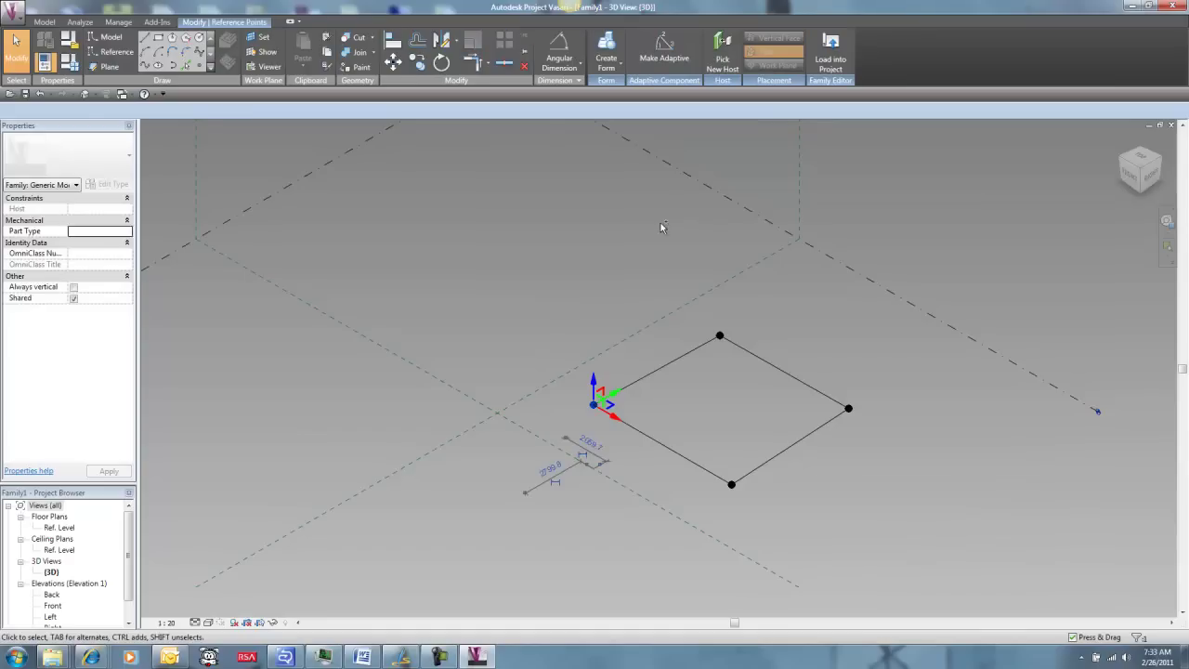
pyautogui.moveTo(660, 217); pyautogui.dragTo(784, 550)
pyautogui.keyDown('ctrl'); pyautogui.moveTo(802, 348); pyautogui.dragTo(919, 475); pyautogui.keyUp('ctrl')
pyautogui.click(664, 48)
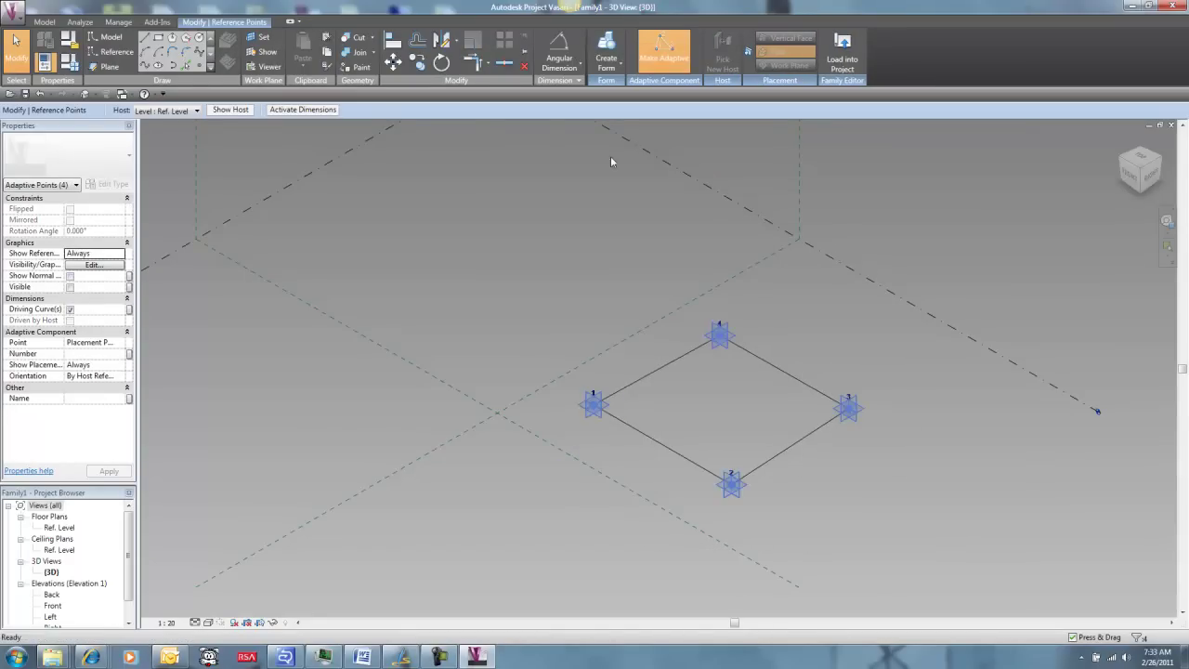
pyautogui.click(599, 223)
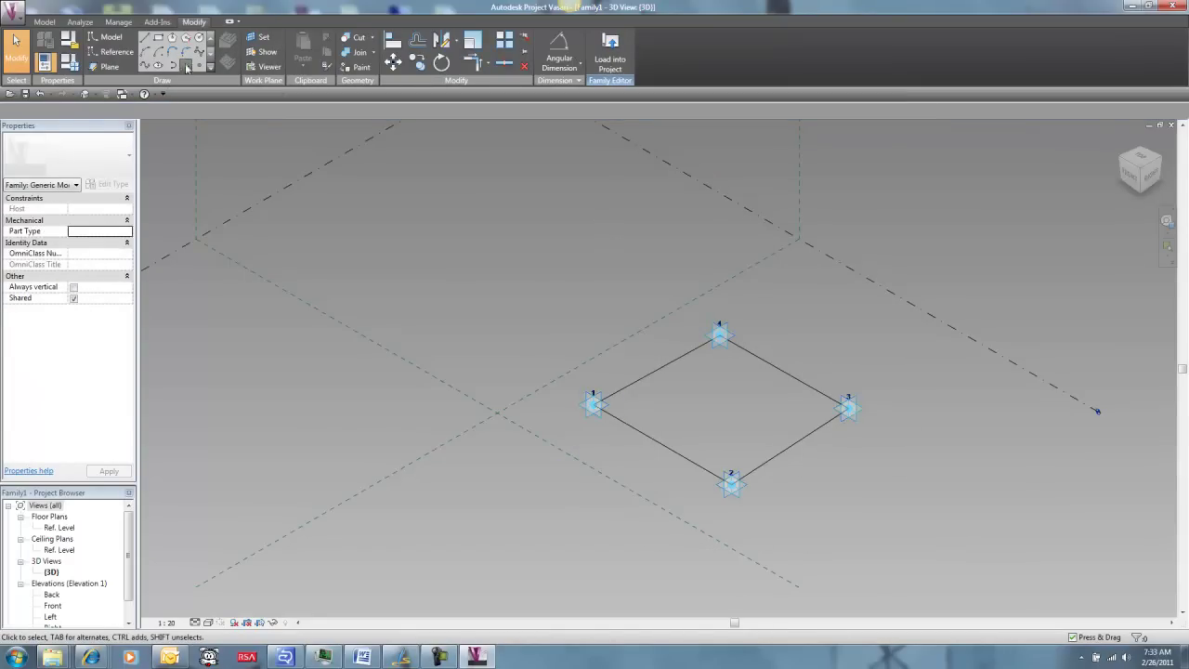
# - Place one hosted reference point near the middle of each of the four sides of the loop
pyautogui.click(199, 65)
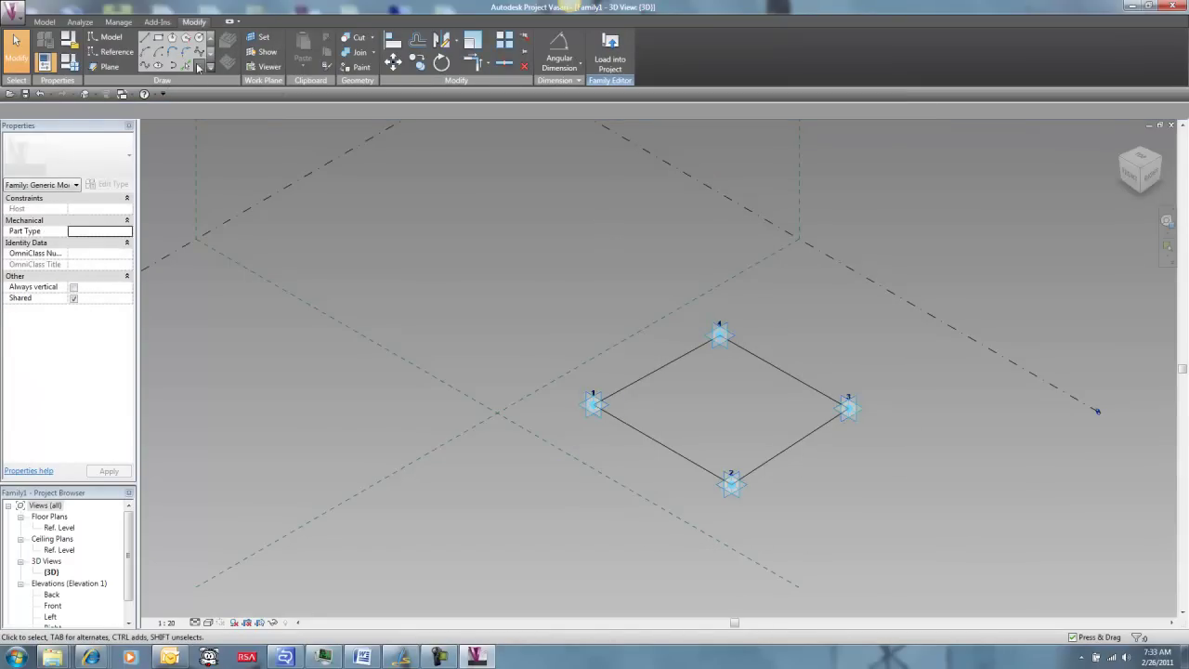
pyautogui.click(659, 368)
pyautogui.click(656, 438)
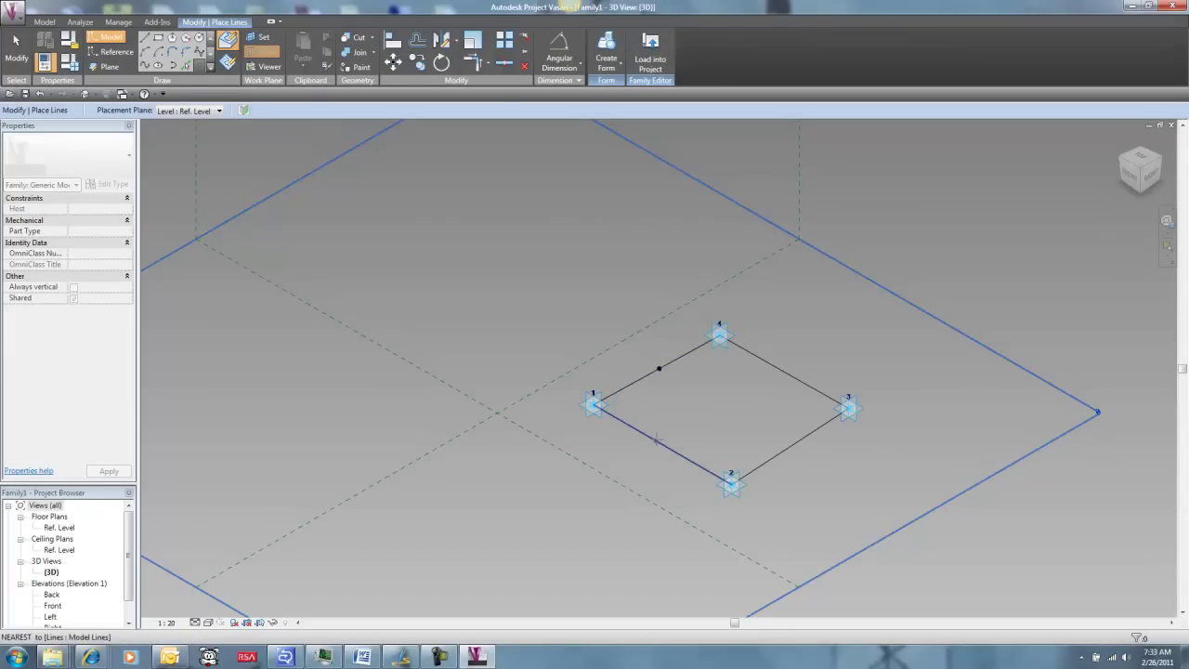
pyautogui.click(794, 445)
pyautogui.click(792, 377)
pyautogui.press('Escape')
pyautogui.press('Escape')
# - Associate the hosted parameter of the four side points with a new instance parameter named p1
pyautogui.moveTo(630, 349); pyautogui.dragTo(823, 470)
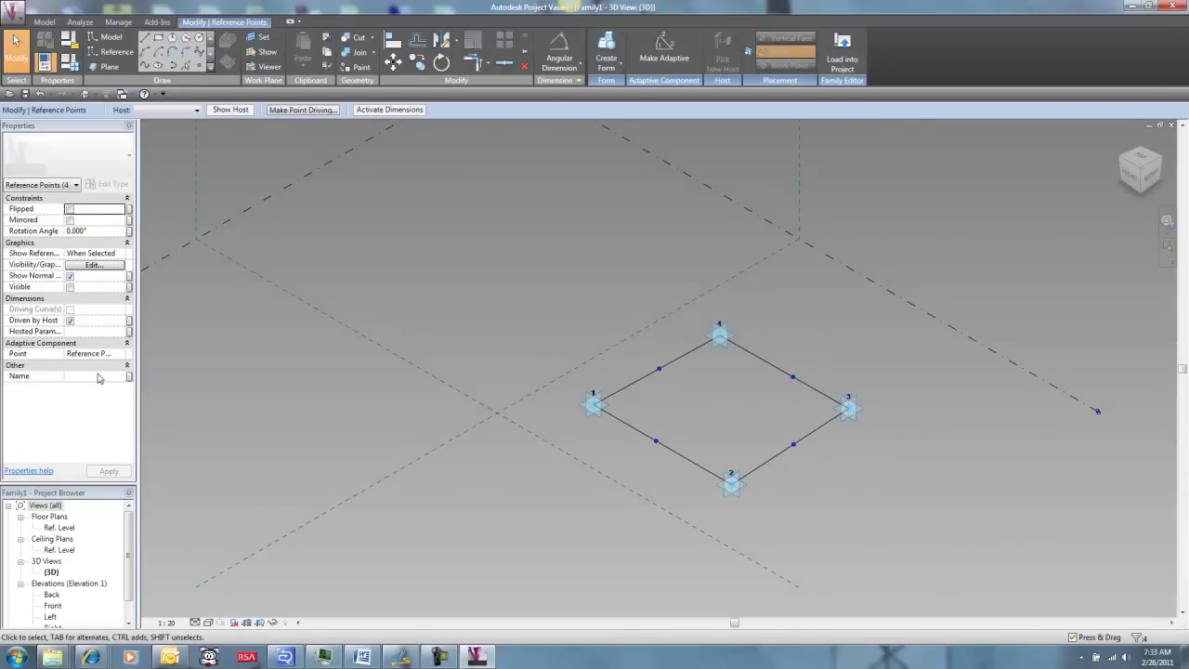
pyautogui.click(129, 333)
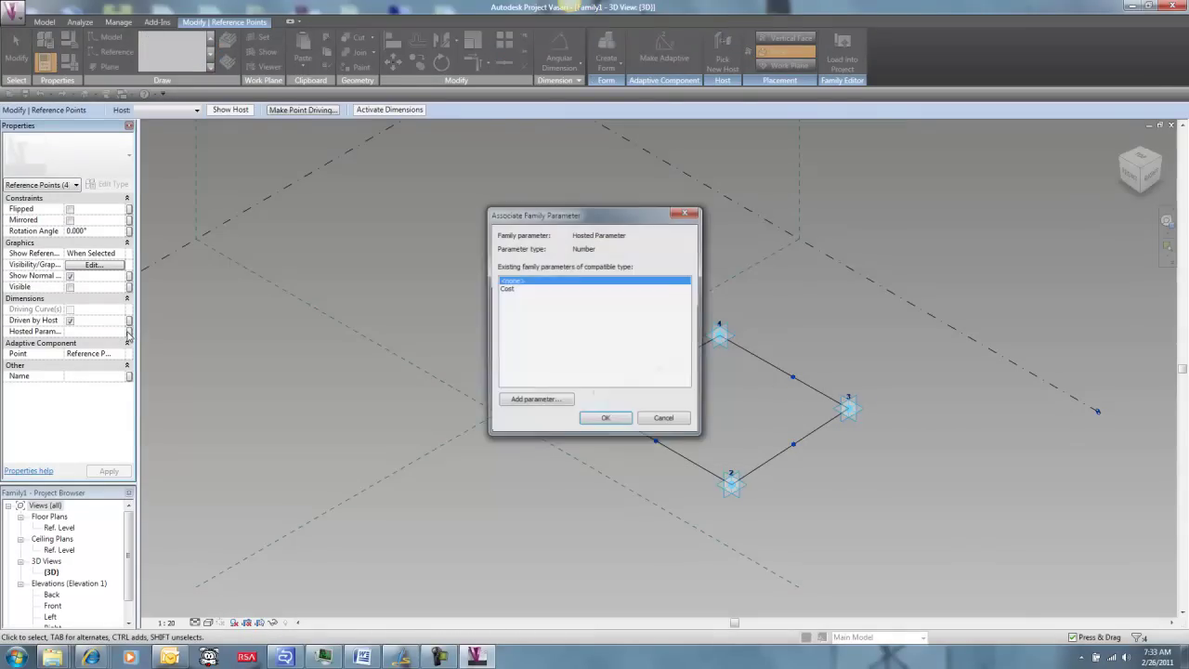
pyautogui.click(522, 401)
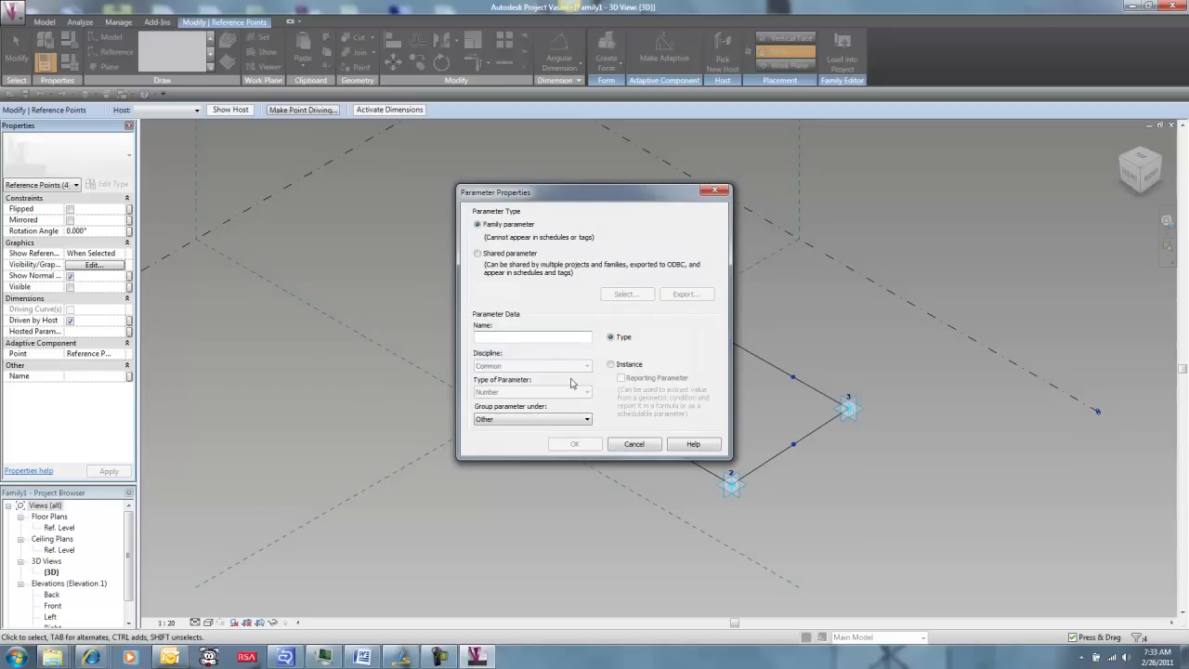
pyautogui.write('p1')
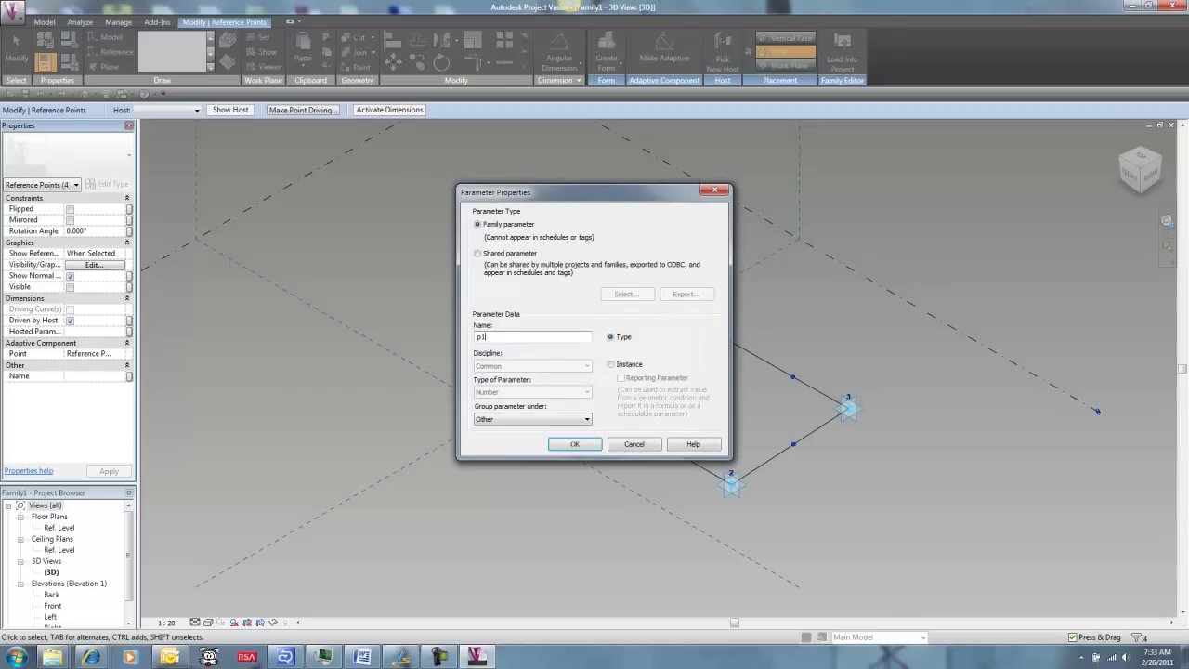
pyautogui.click(610, 364)
pyautogui.click(576, 445)
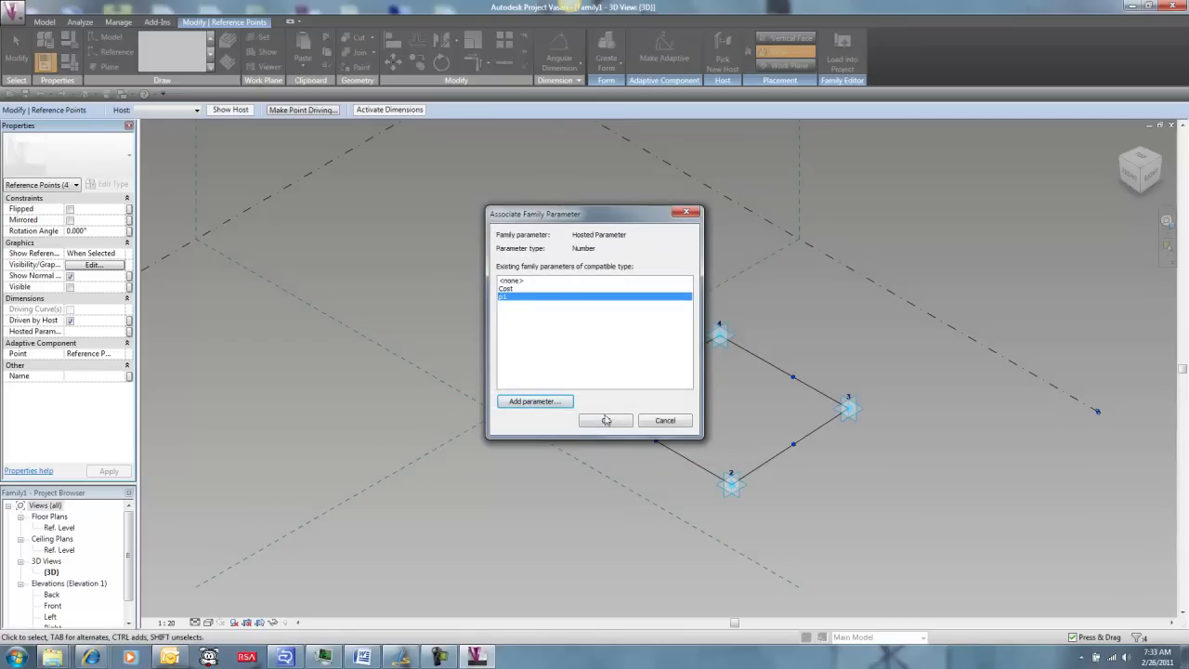
pyautogui.click(606, 420)
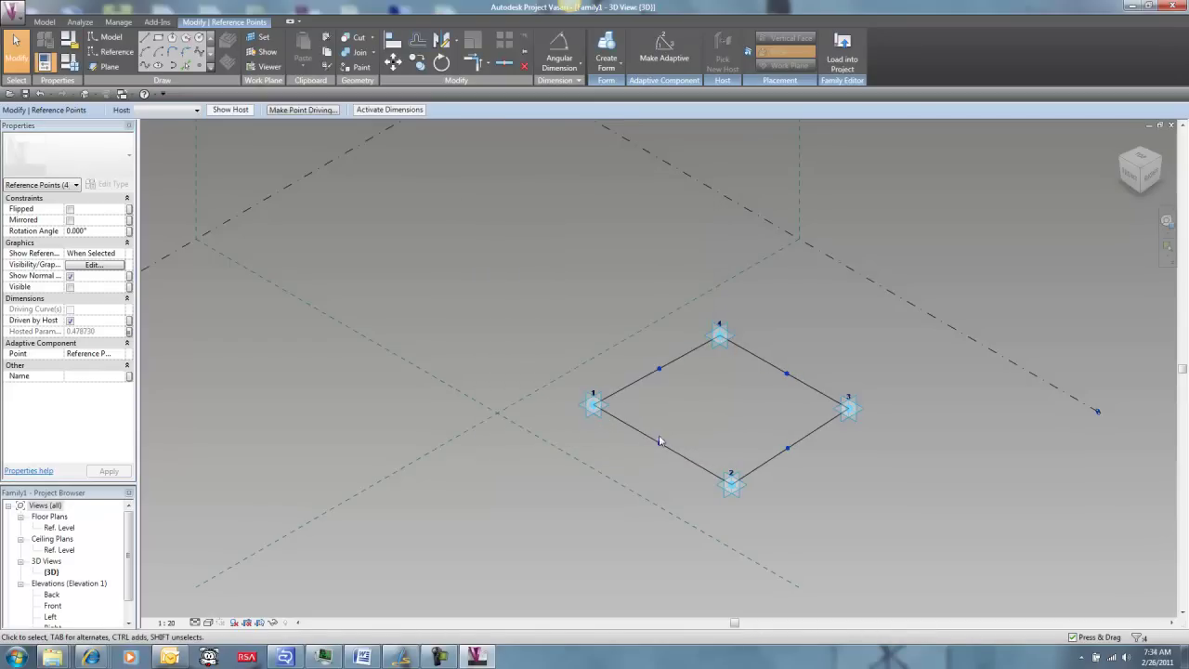
# - Slide the hosted point between corners 1 and 2 to about 0.5 along its side and check p1 in the family types
pyautogui.moveTo(637, 411); pyautogui.dragTo(668, 433)
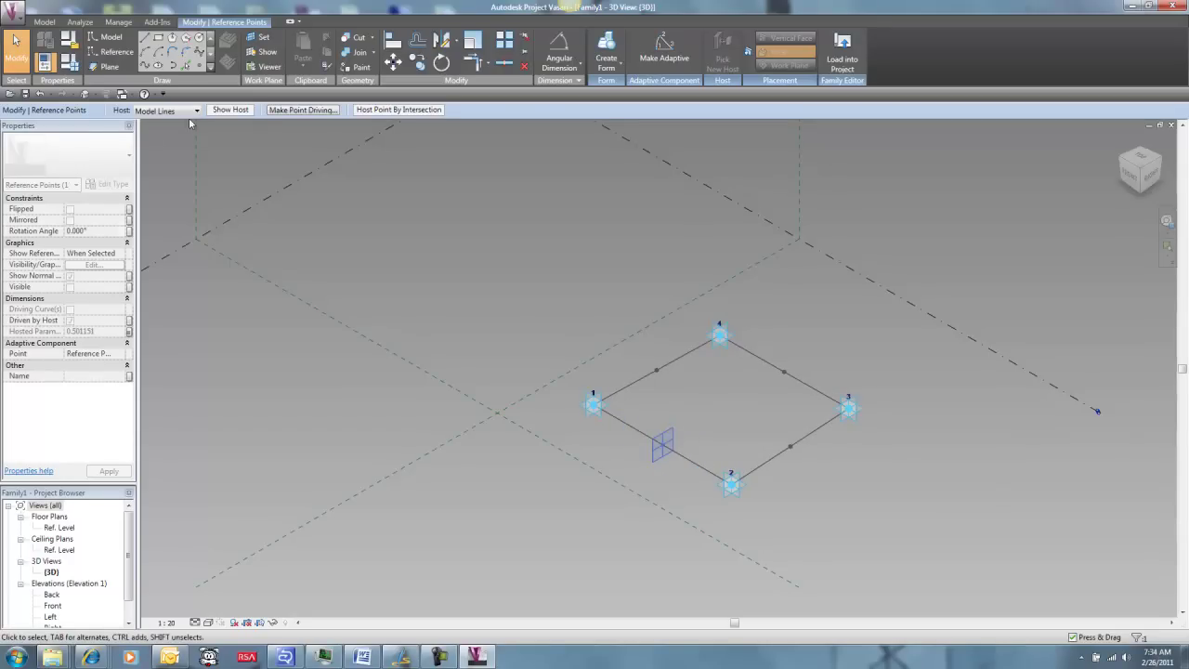
pyautogui.click(69, 61)
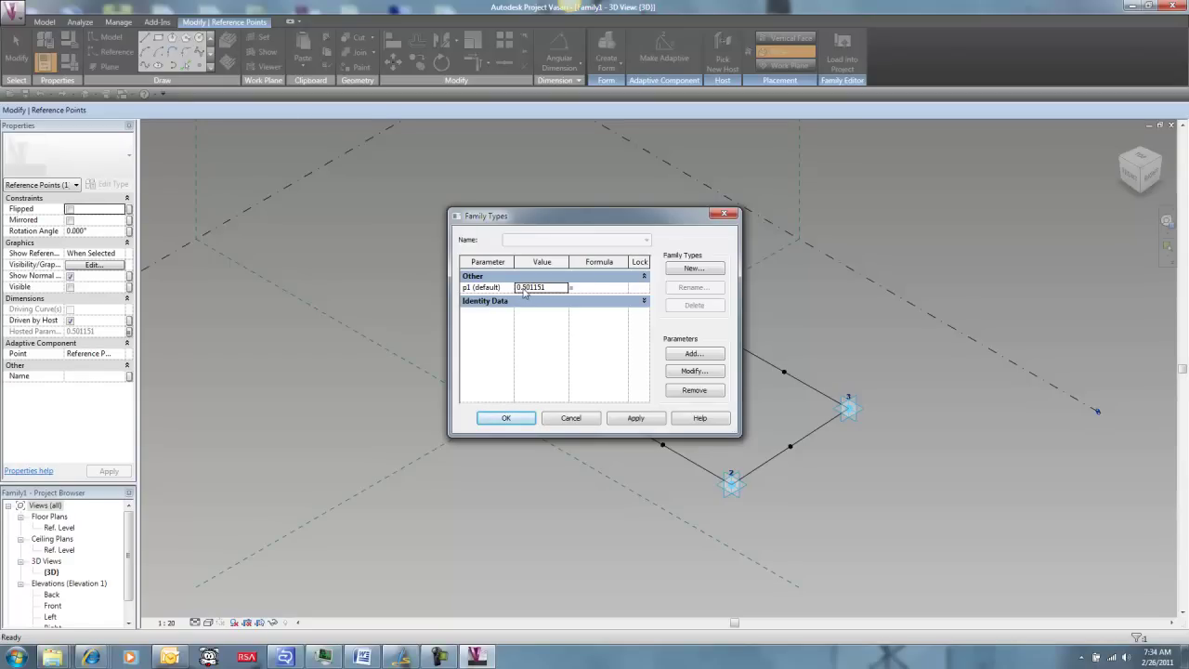
pyautogui.click(526, 419)
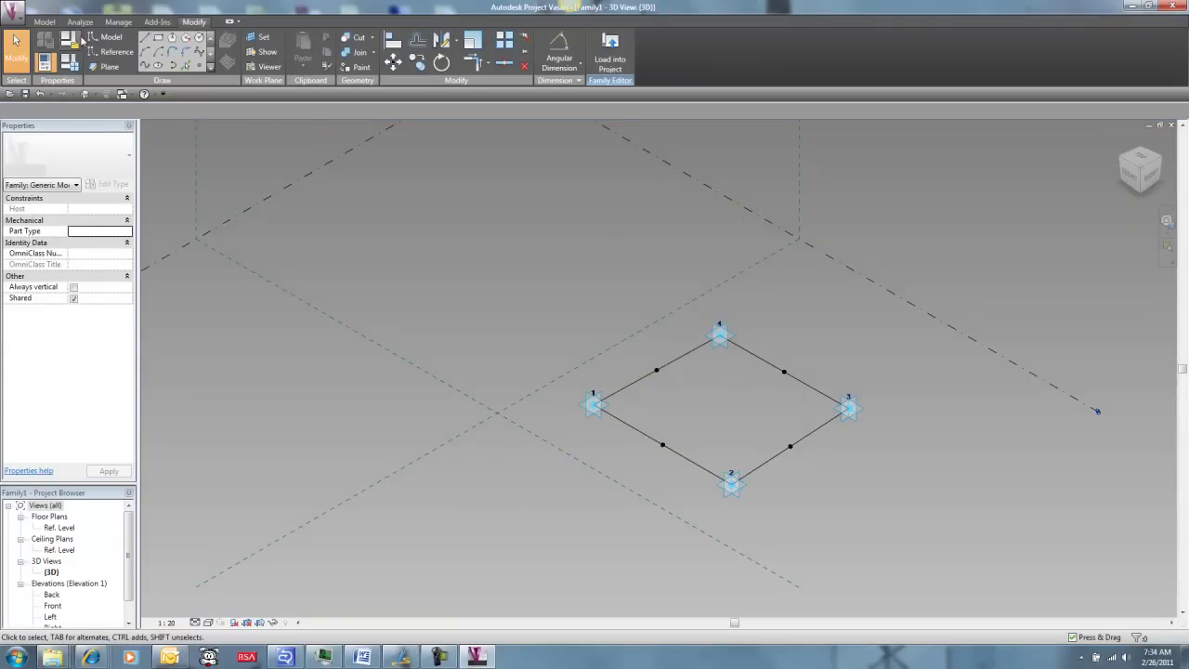
# - Turn off the Shared option in the family category and parameters, keeping the Generic Models category
pyautogui.click(69, 41)
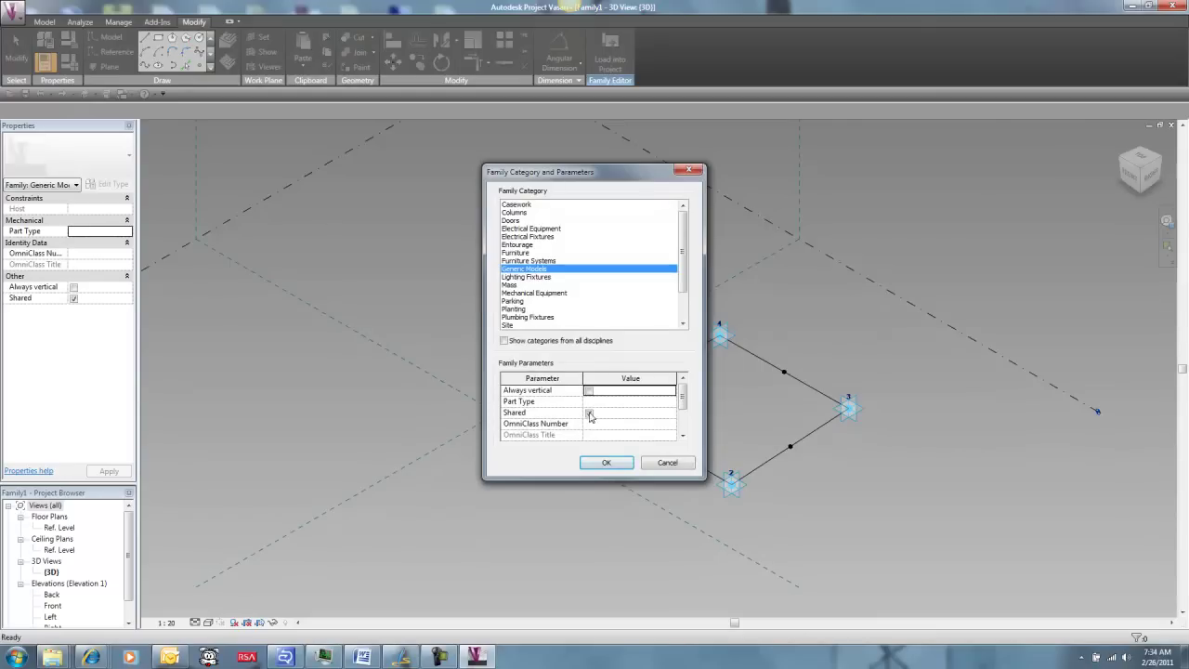
pyautogui.click(665, 464)
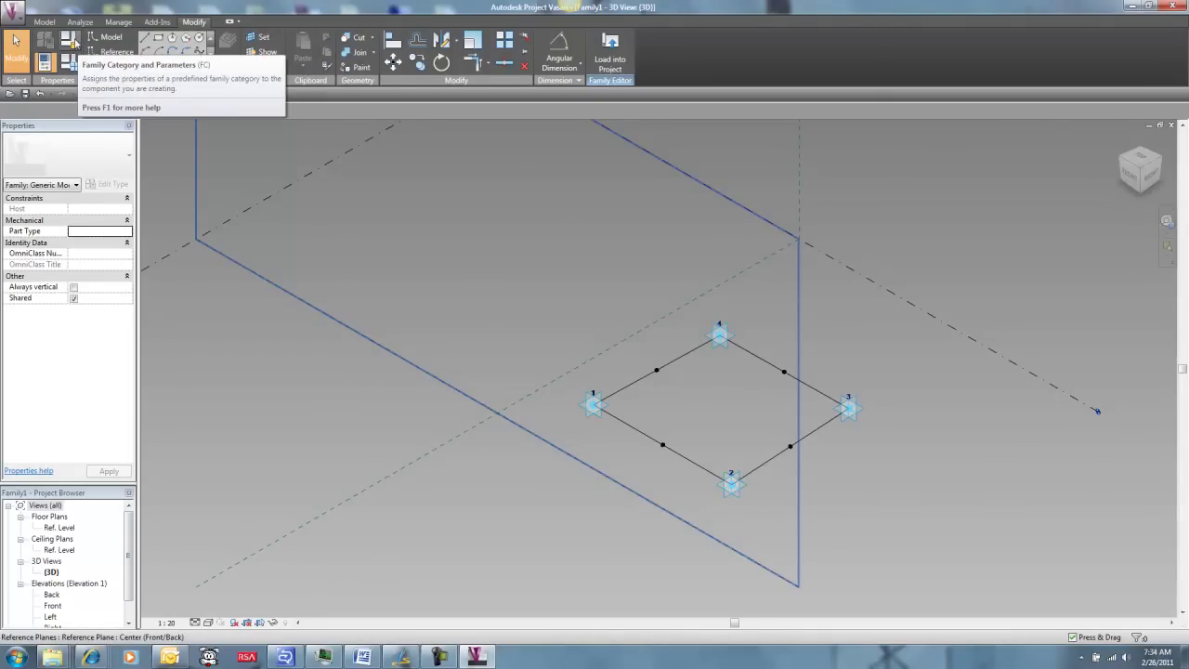
pyautogui.click(70, 41)
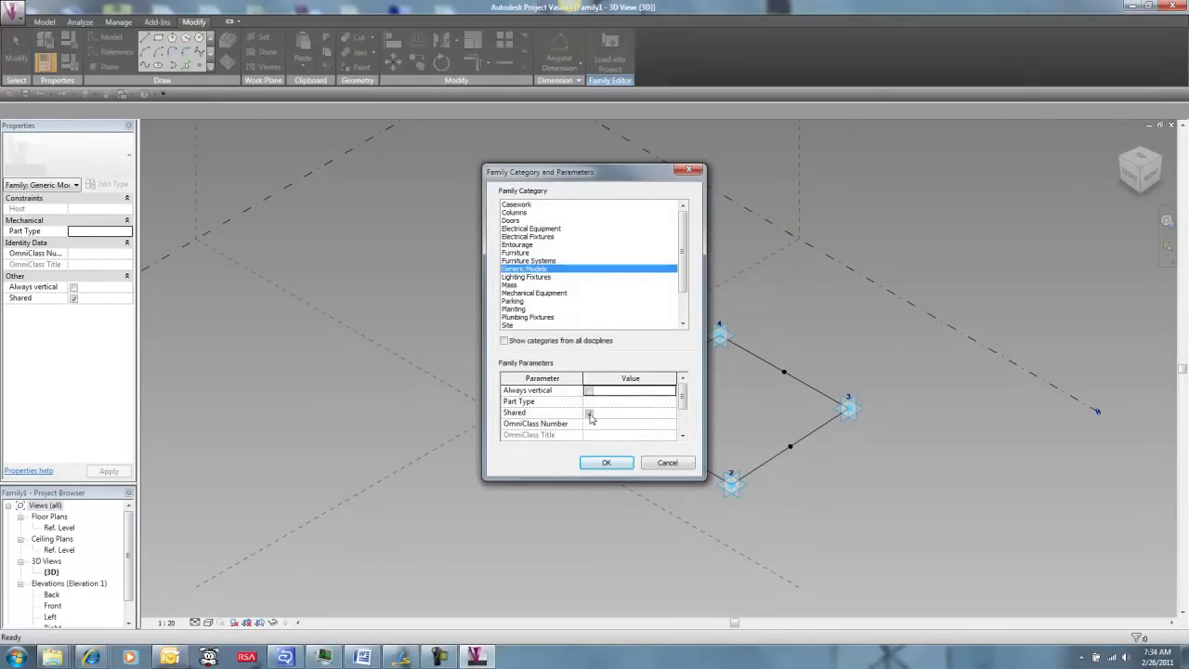
pyautogui.click(589, 413)
pyautogui.click(606, 463)
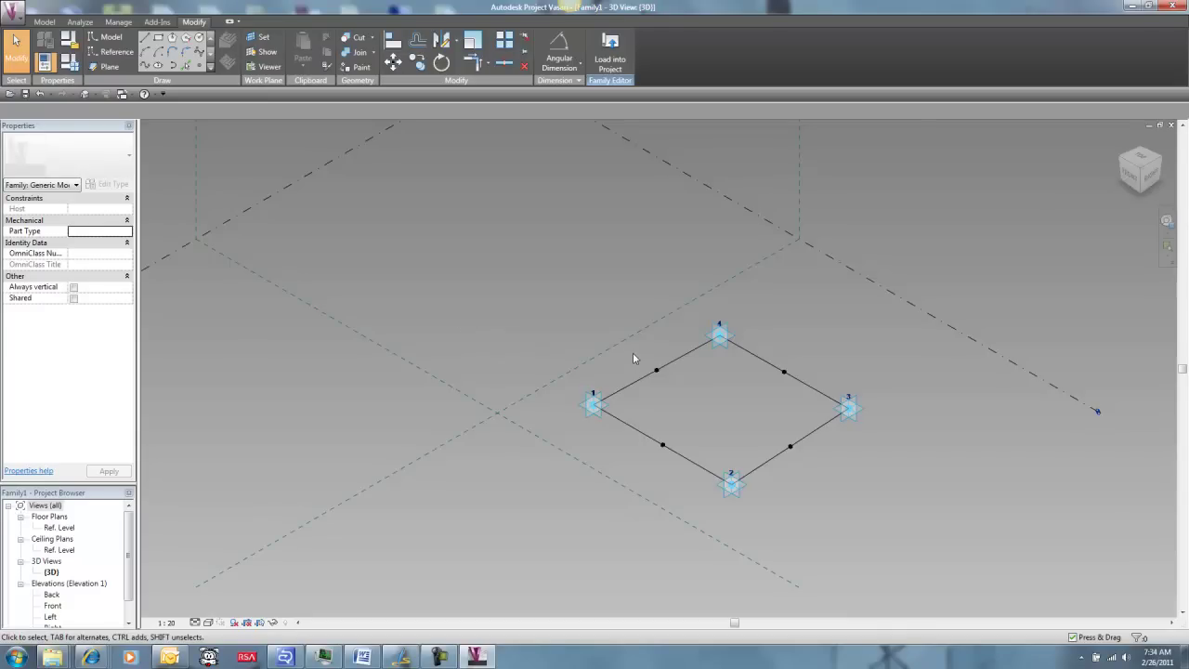
# - Save the family as recusion1 in My Documents
pyautogui.scroll(3, 671, 420)
pyautogui.scroll(1, 666, 416)
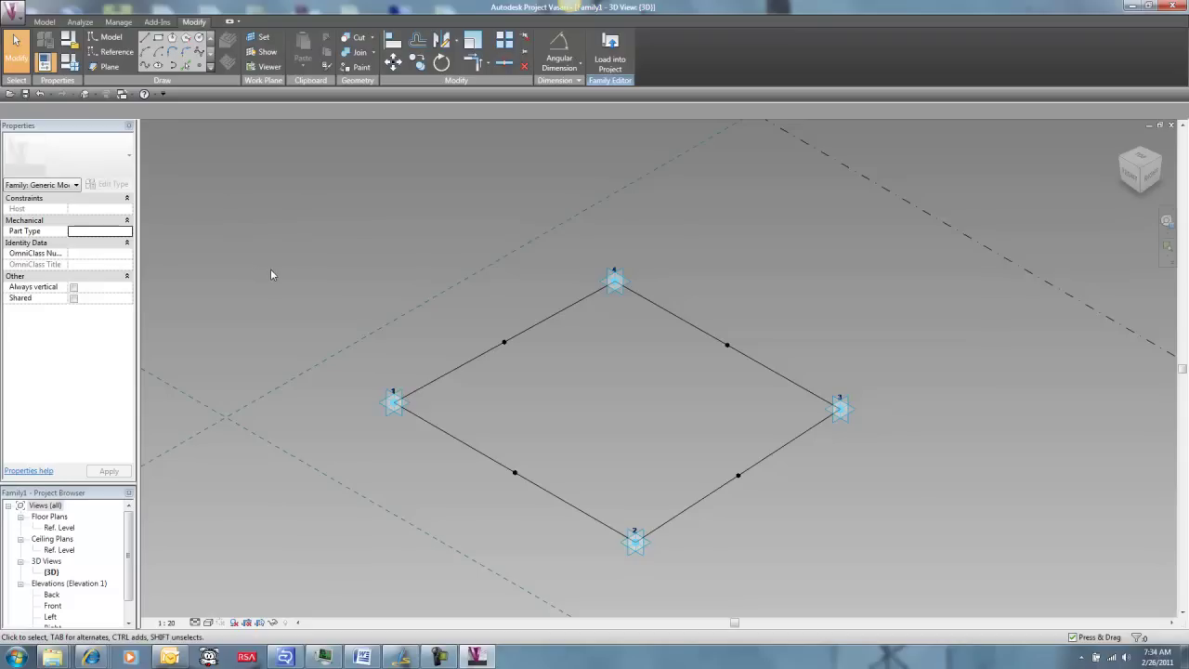
pyautogui.click(14, 13)
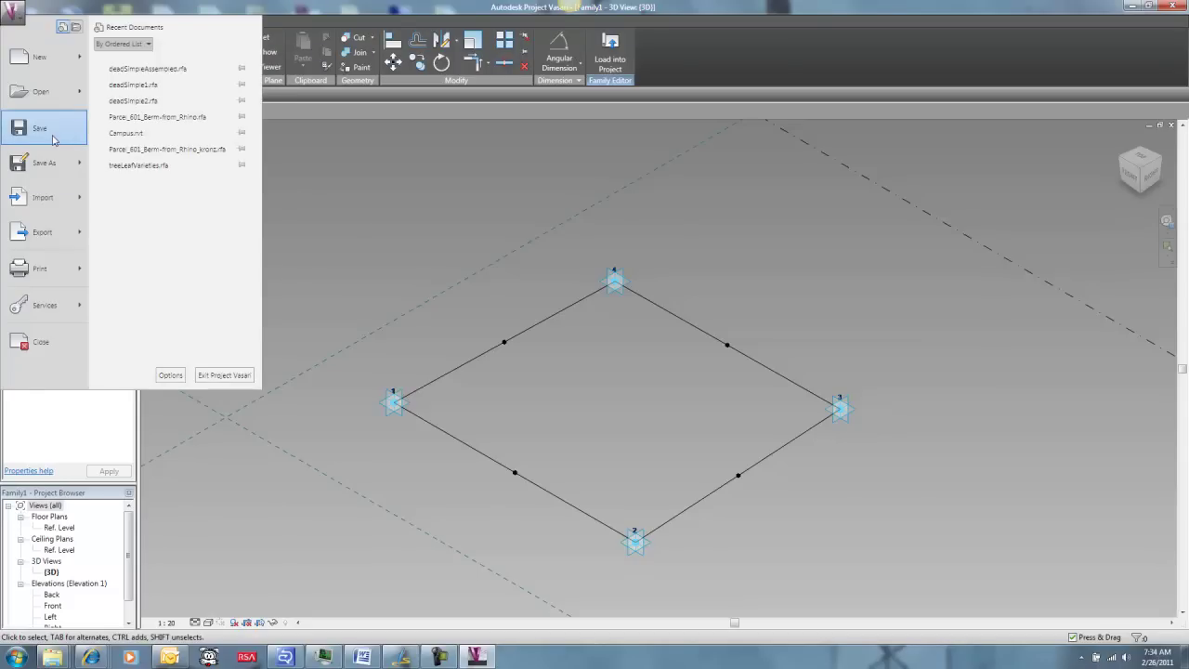
pyautogui.click(37, 125)
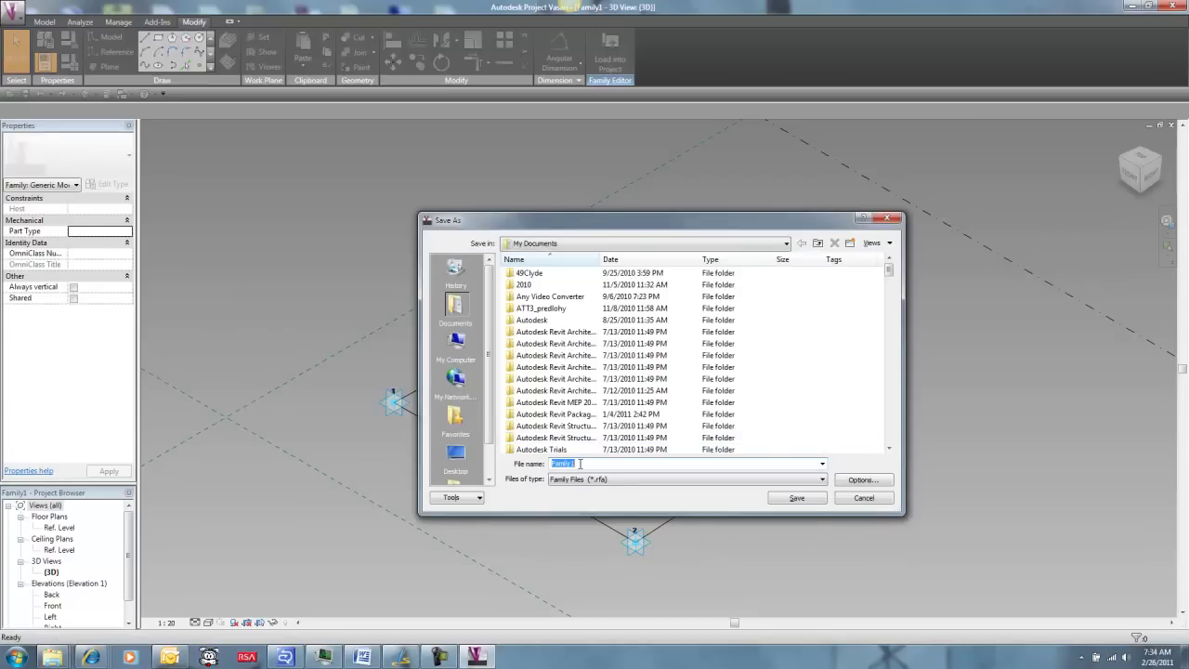
pyautogui.write('recusion1')
pyautogui.click(797, 498)
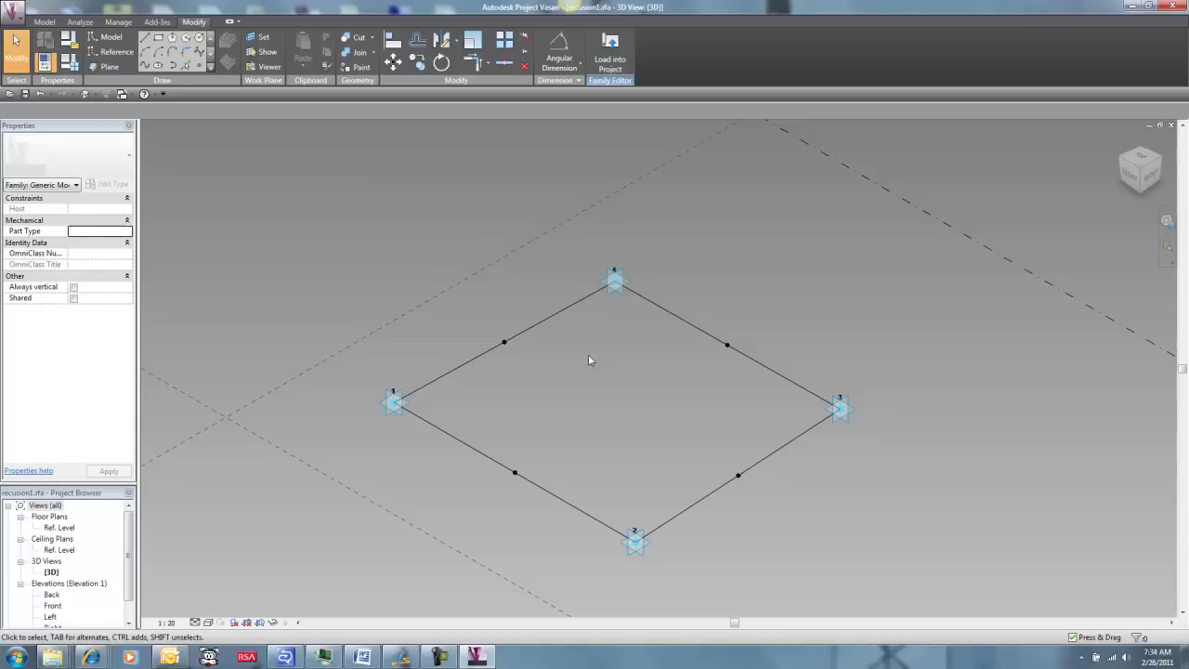
# - Save a copy of the family under the name recusion2
pyautogui.click(15, 17)
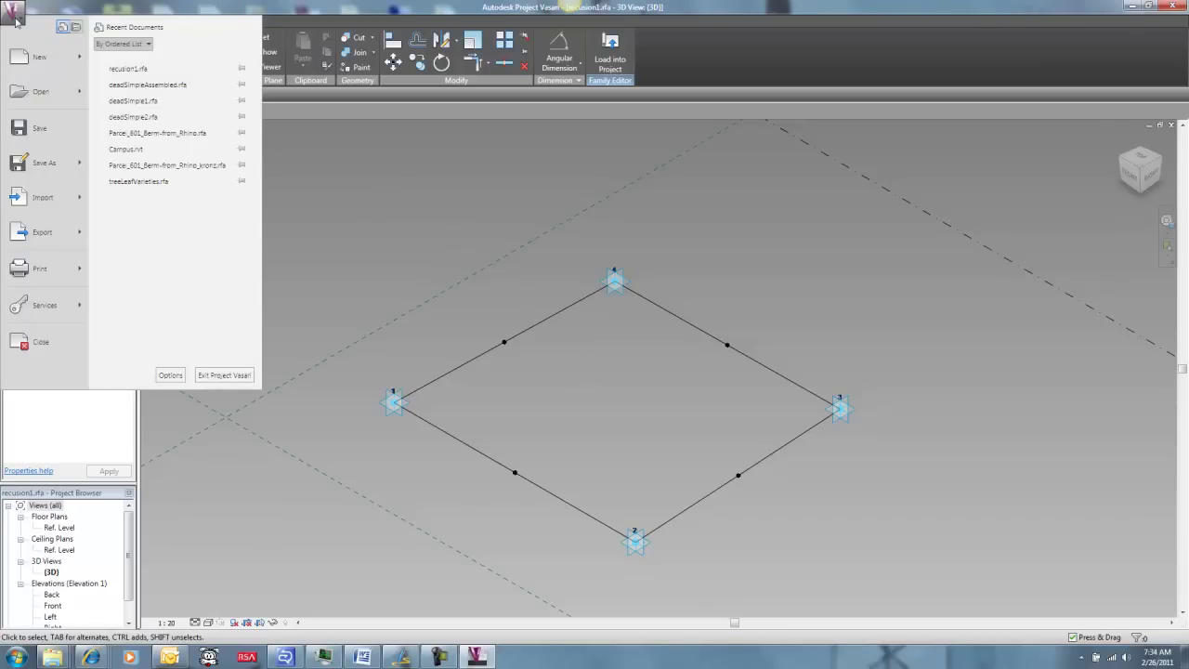
pyautogui.moveTo(52, 171)
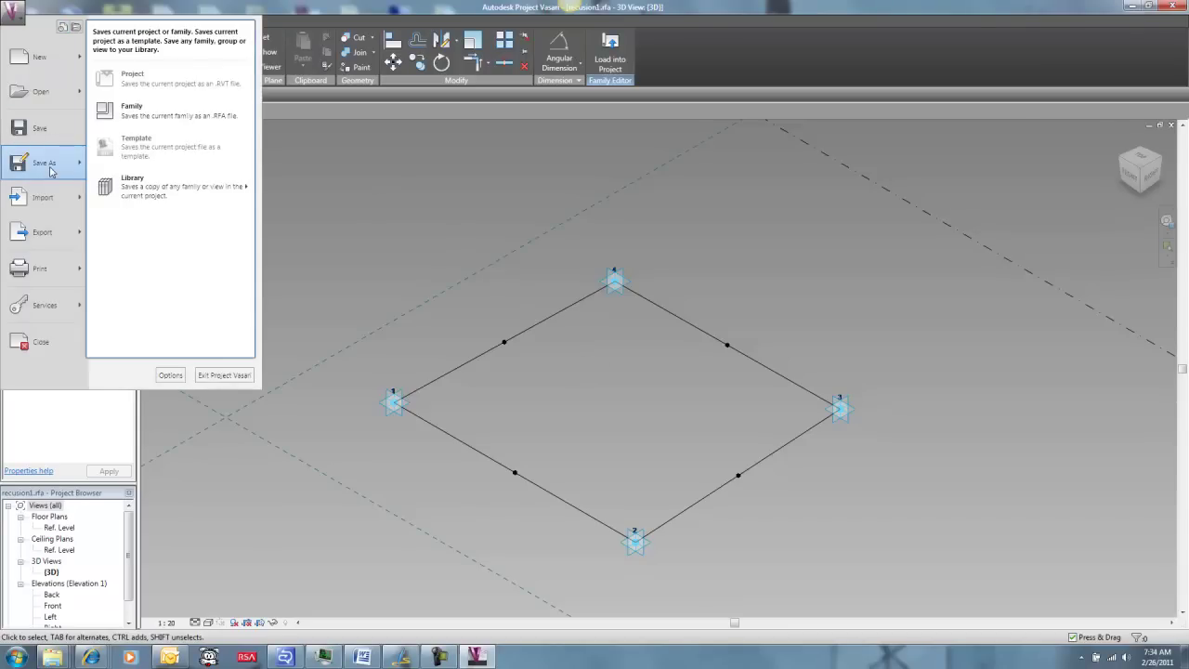
pyautogui.click(125, 113)
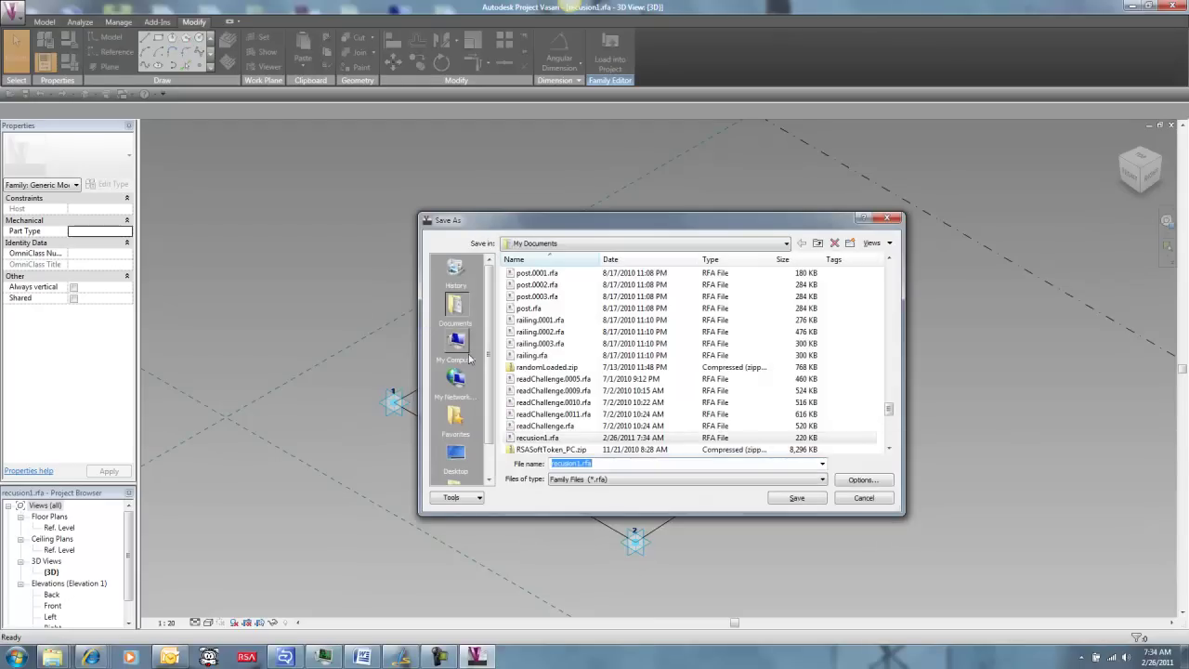
pyautogui.press('End')
pyautogui.click(797, 500)
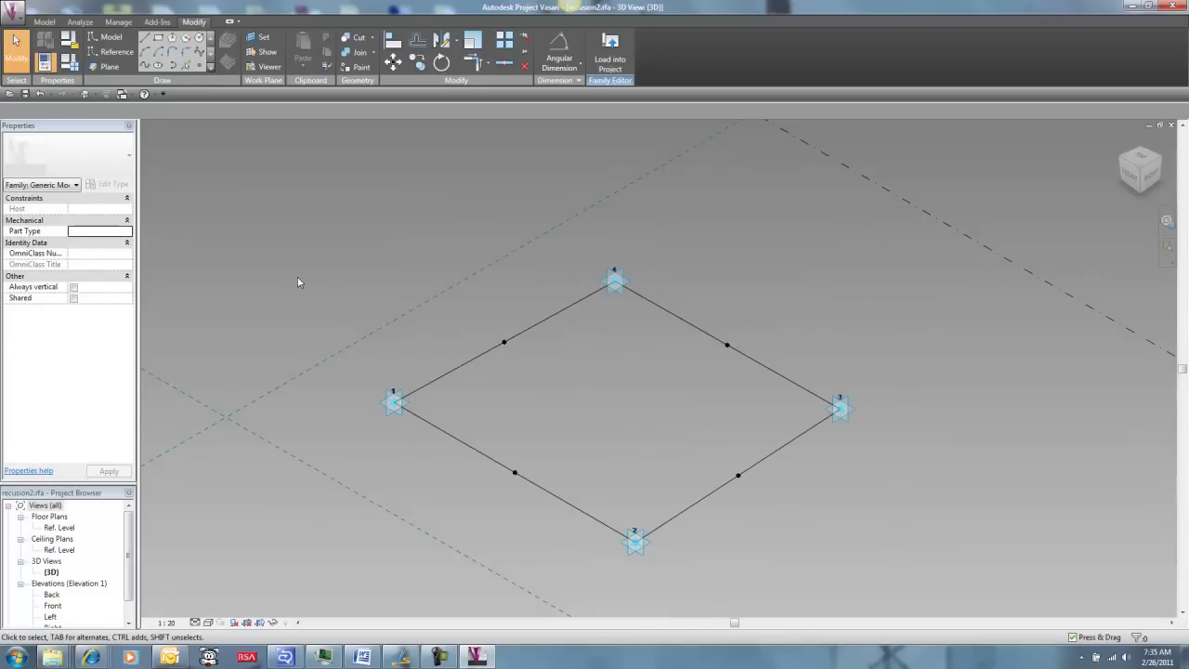
# - Reopen the recusion1 family and load it into recusion2
pyautogui.click(14, 13)
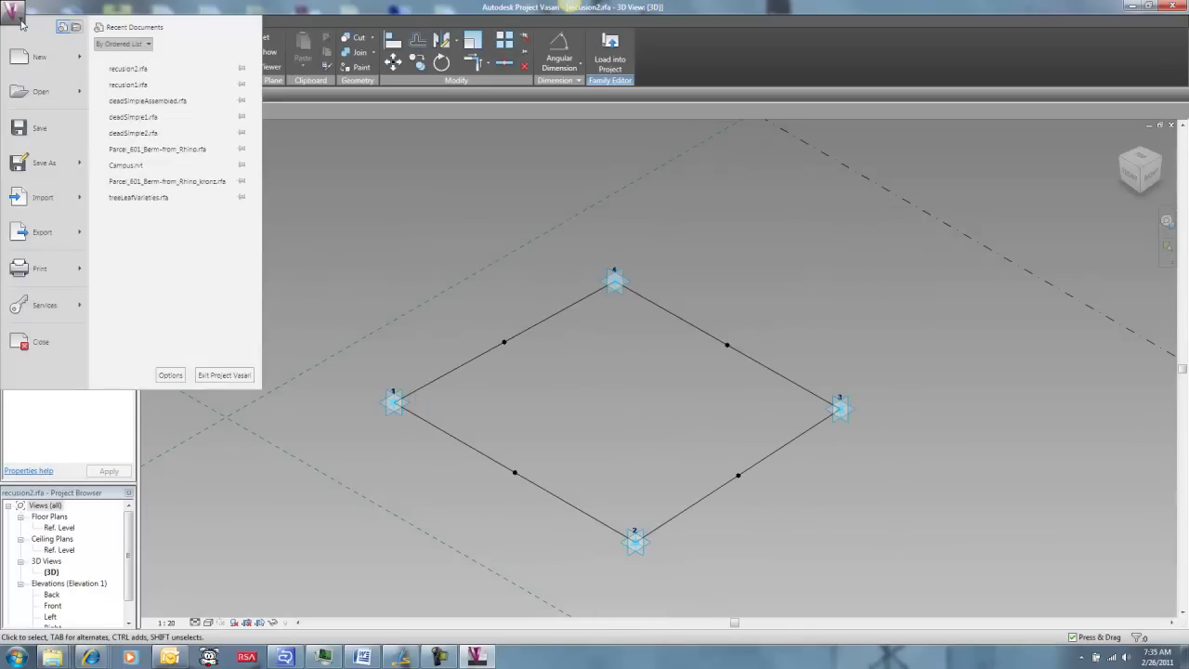
pyautogui.click(152, 91)
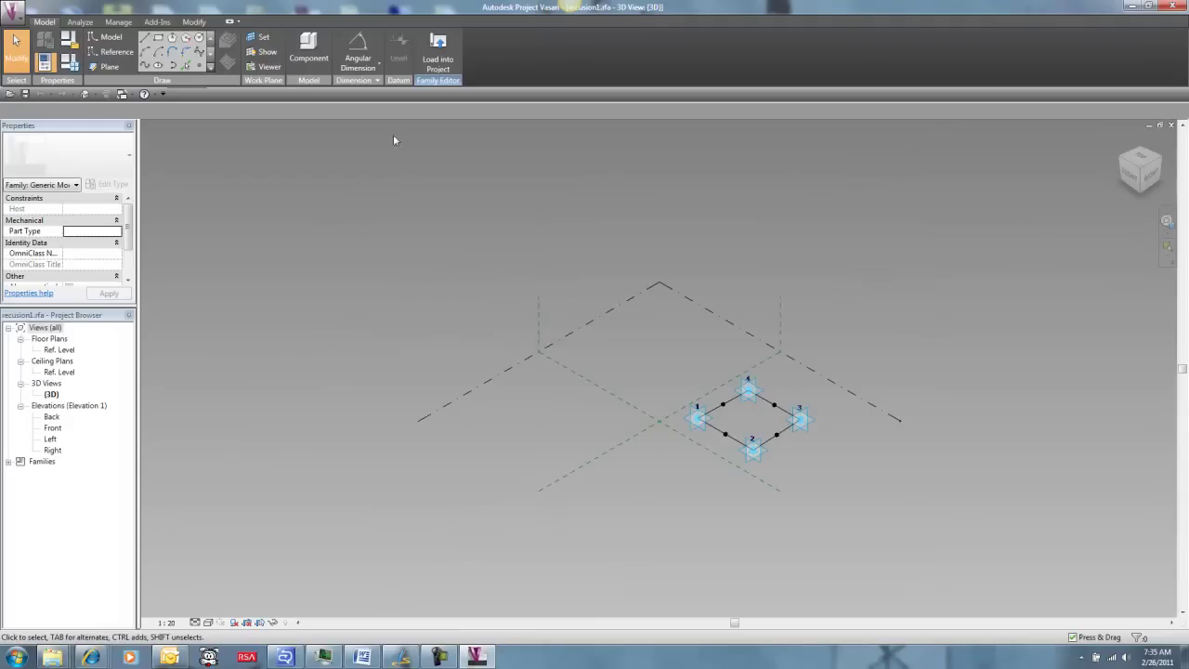
pyautogui.click(432, 51)
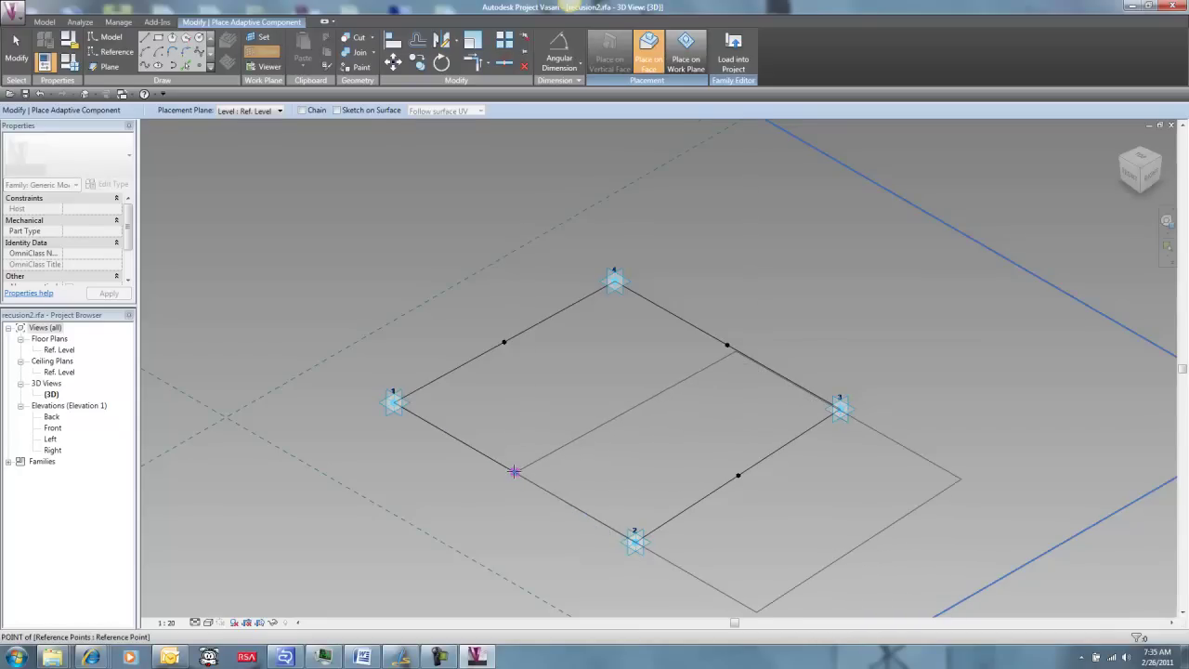
# - Place the nested recusion1 component on the four side points of the loop, starting between corners 1 and 2 and continuing towards corner 3
pyautogui.click(514, 472)
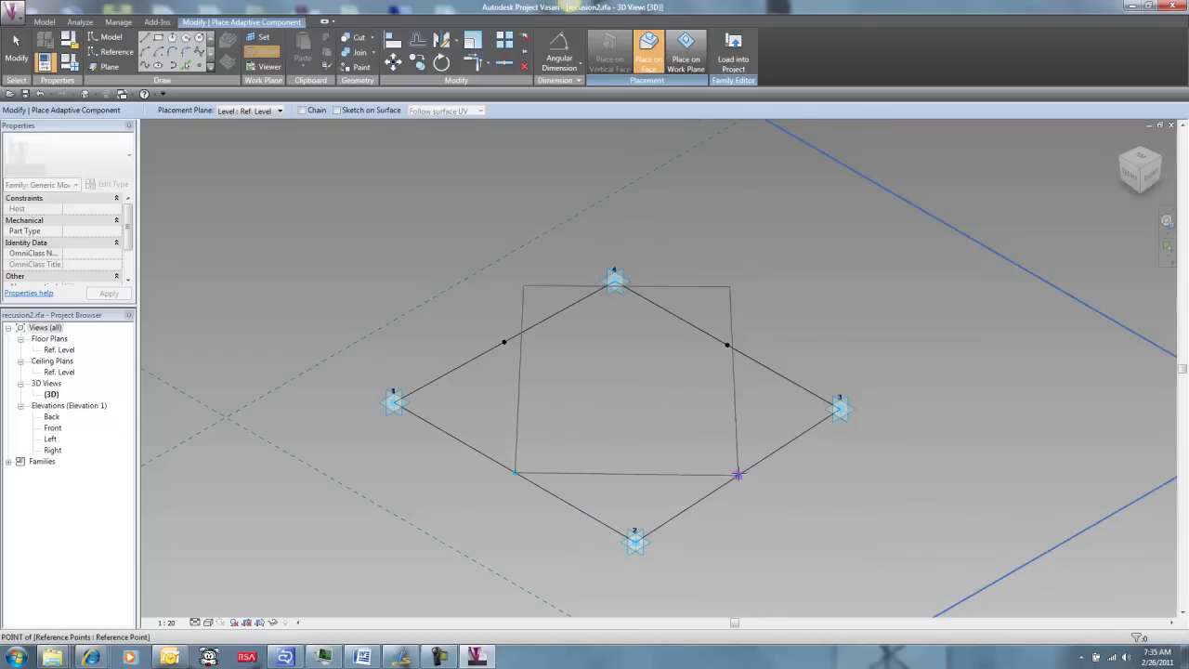
pyautogui.click(737, 475)
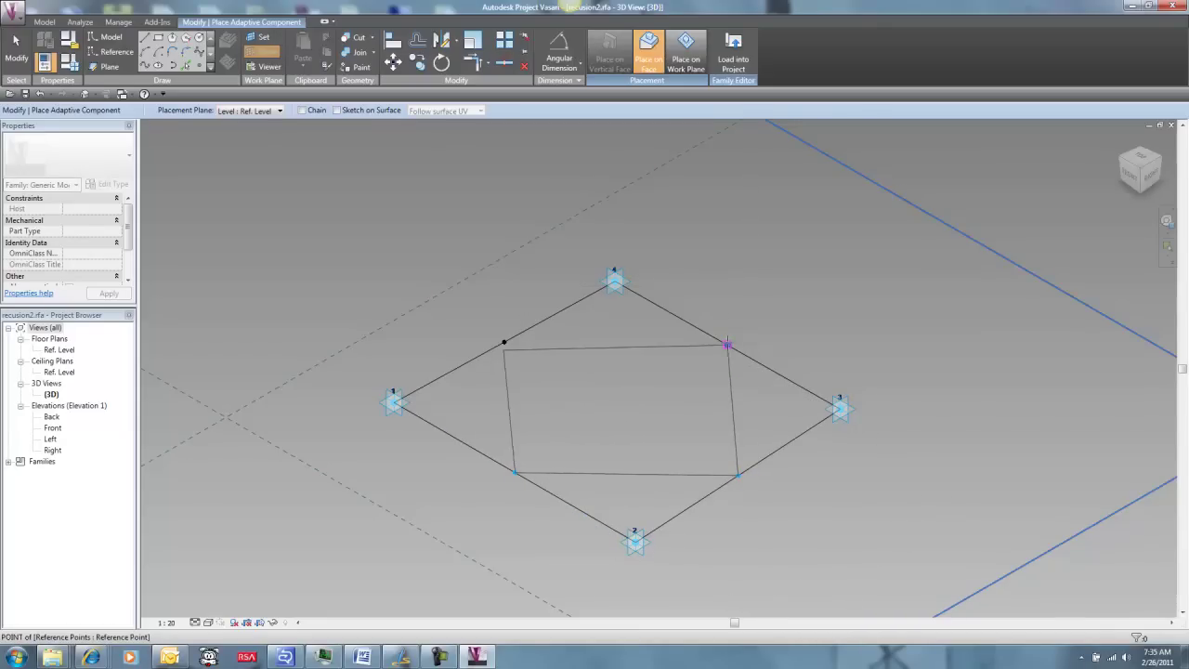
pyautogui.click(728, 346)
pyautogui.click(503, 343)
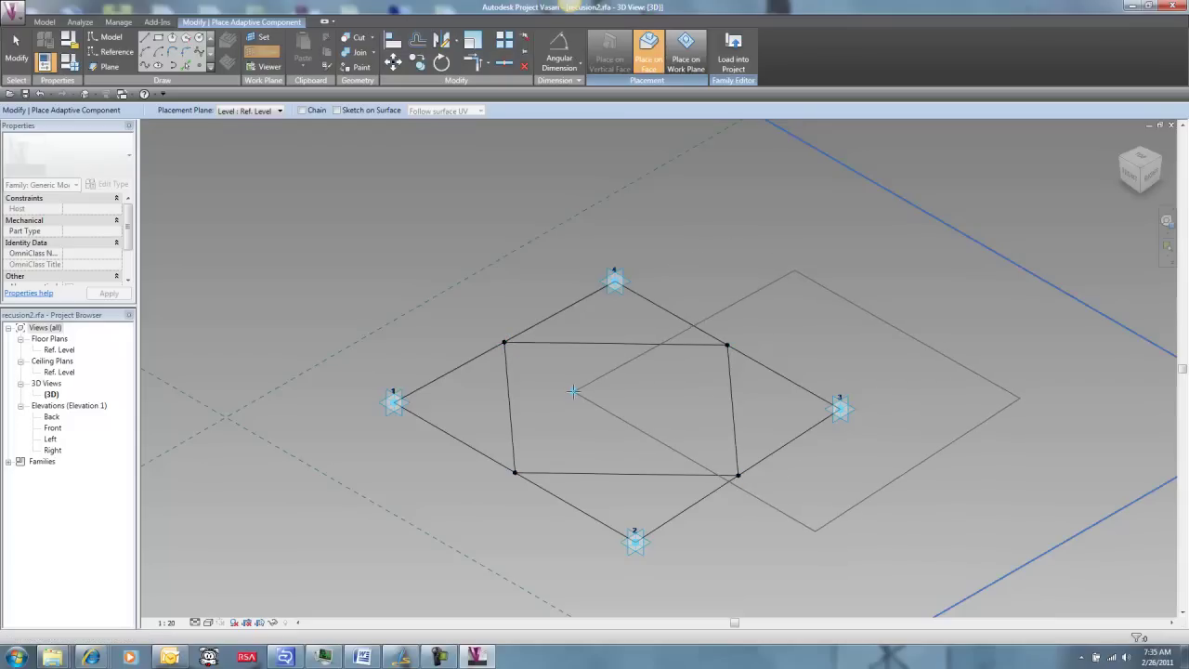
pyautogui.press('Escape')
pyautogui.press('Escape')
# - Associate the nested recusion1 component's p1 parameter with the host family's p1 parameter
pyautogui.click(599, 344)
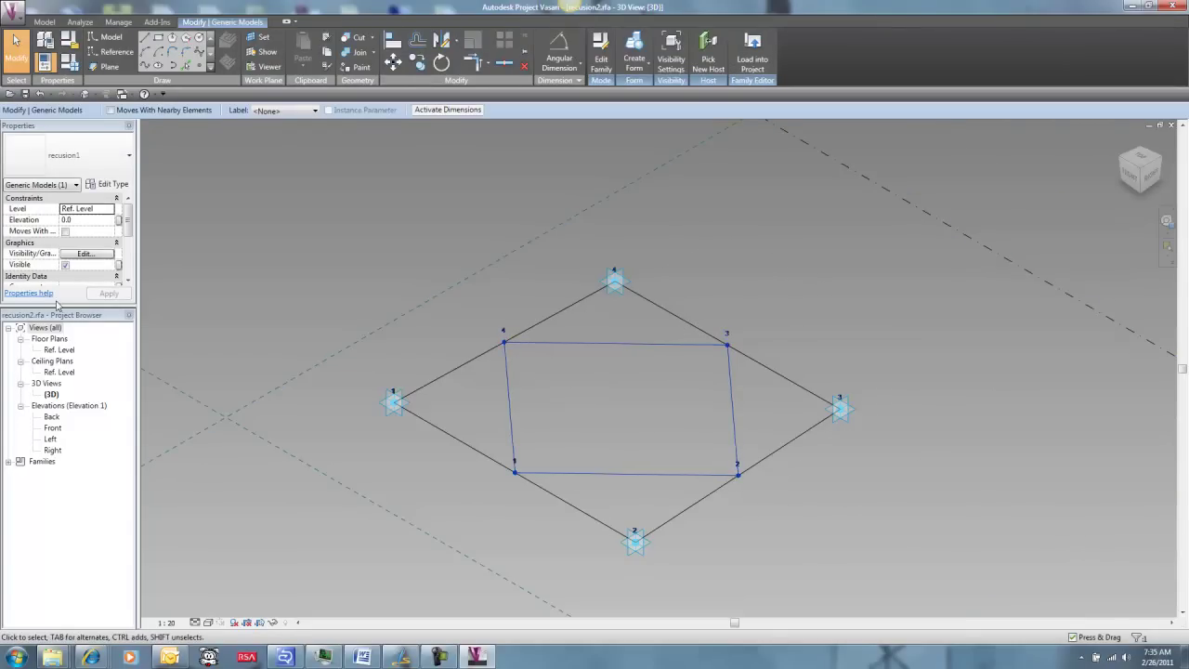
pyautogui.moveTo(57, 304); pyautogui.dragTo(71, 464)
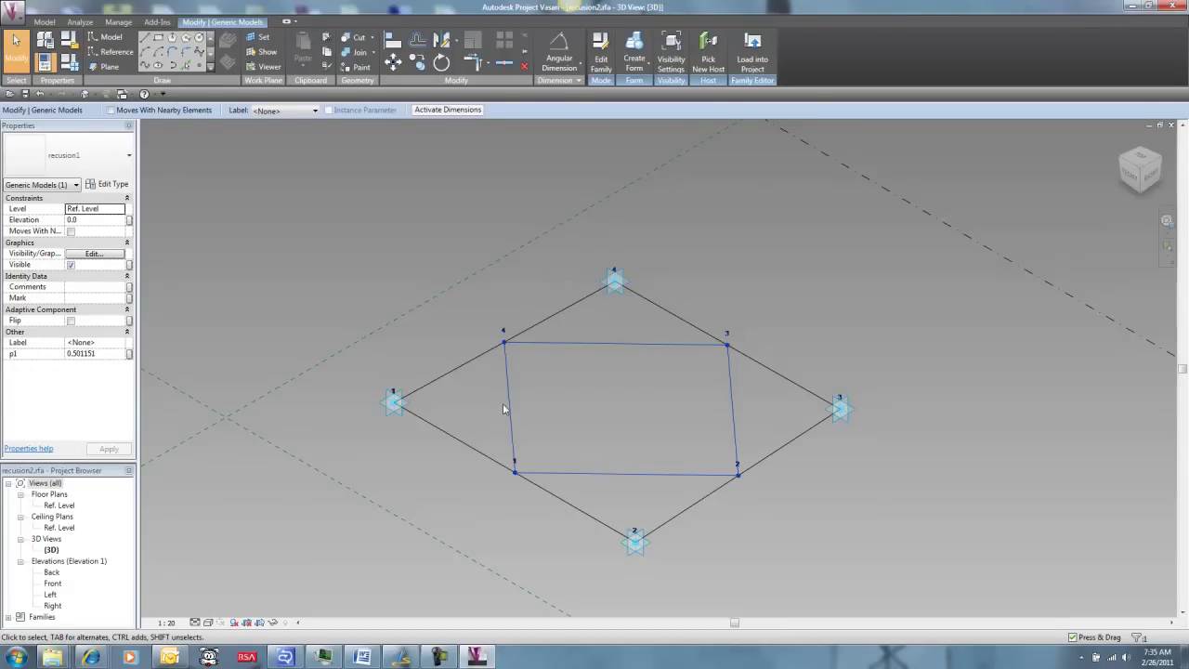
pyautogui.click(129, 355)
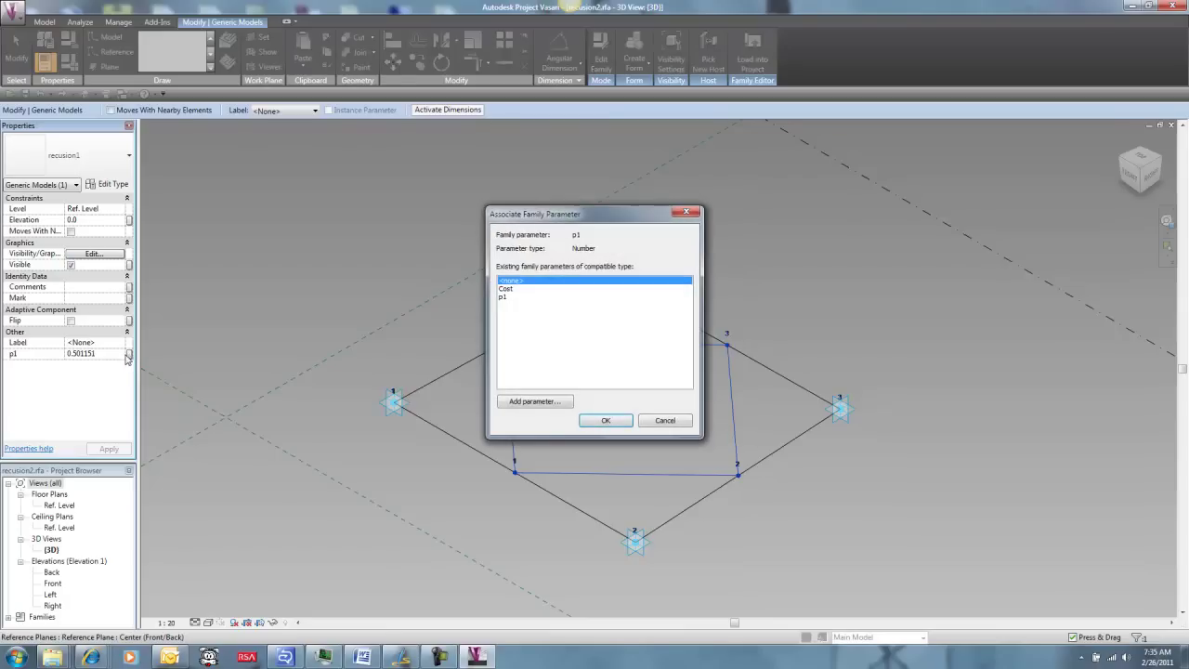
pyautogui.click(506, 297)
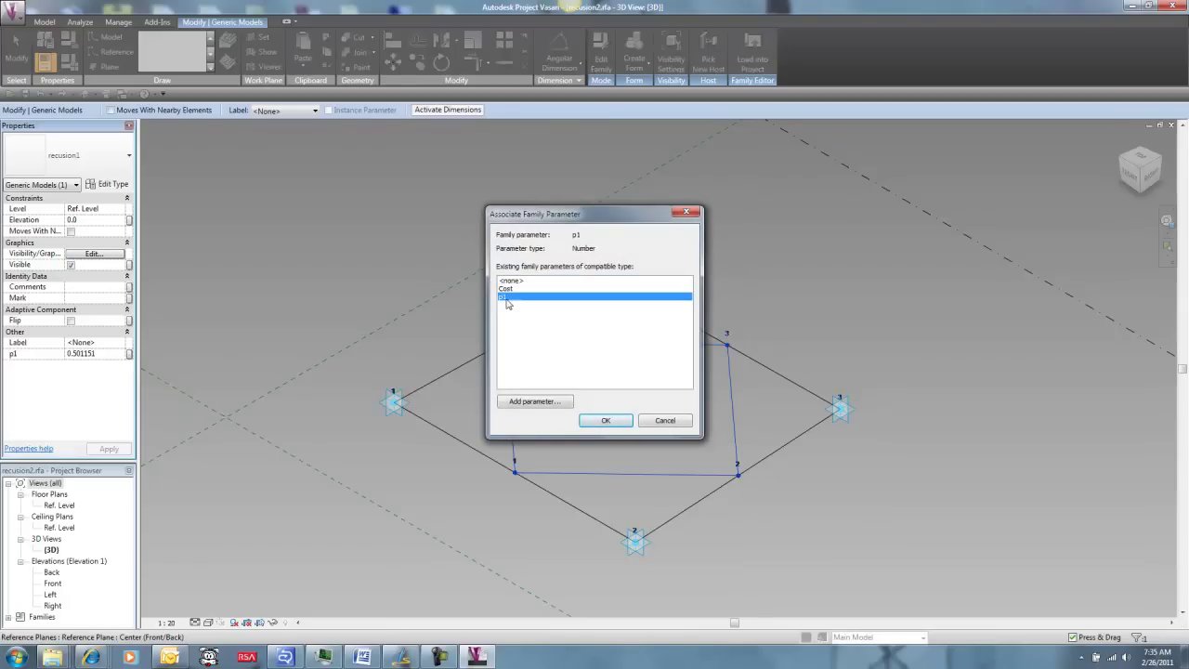
pyautogui.click(604, 421)
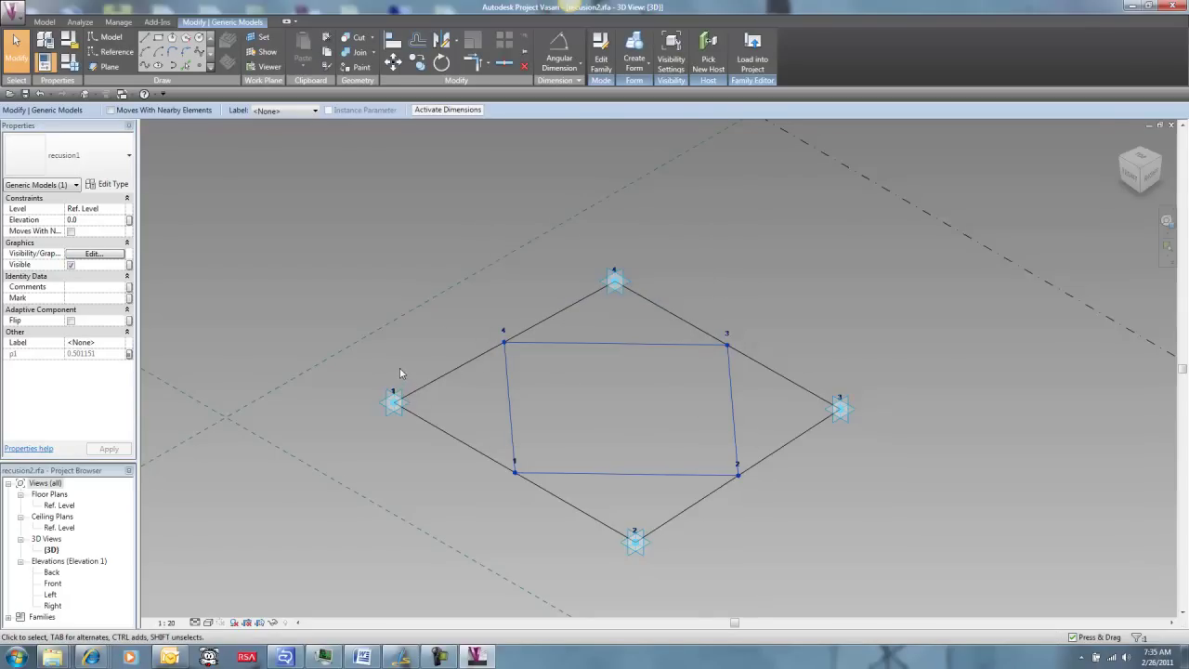
pyautogui.press('Escape')
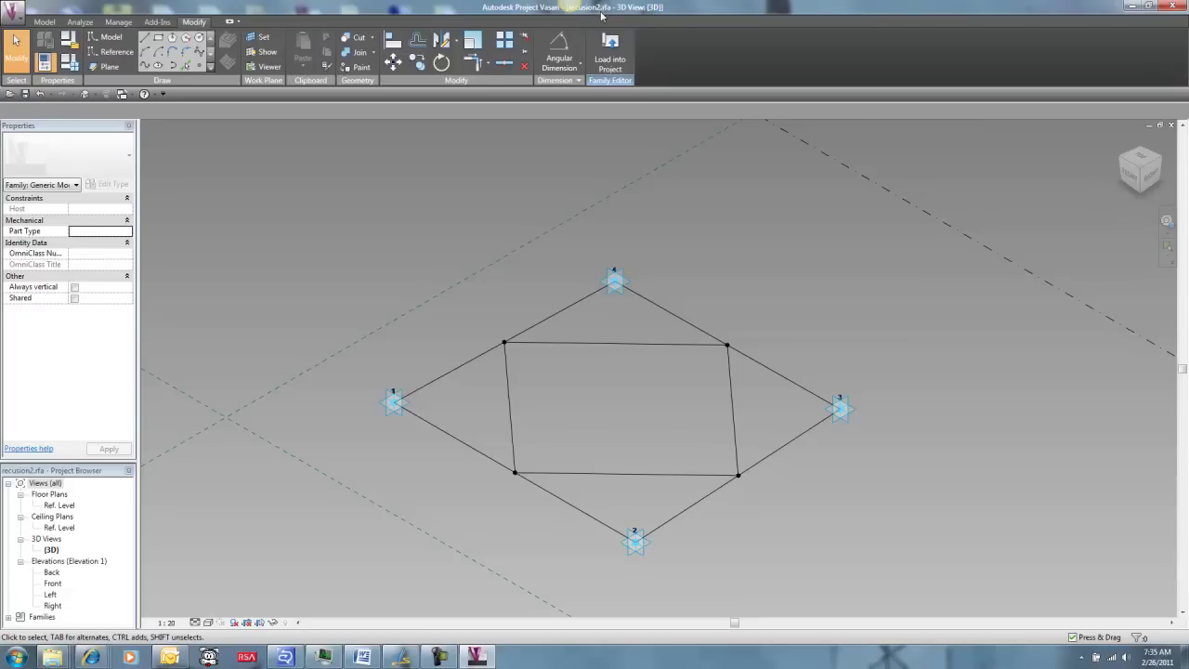
# - Load recusion2 into recusion1 and place it on the four side points of the loop
pyautogui.click(607, 68)
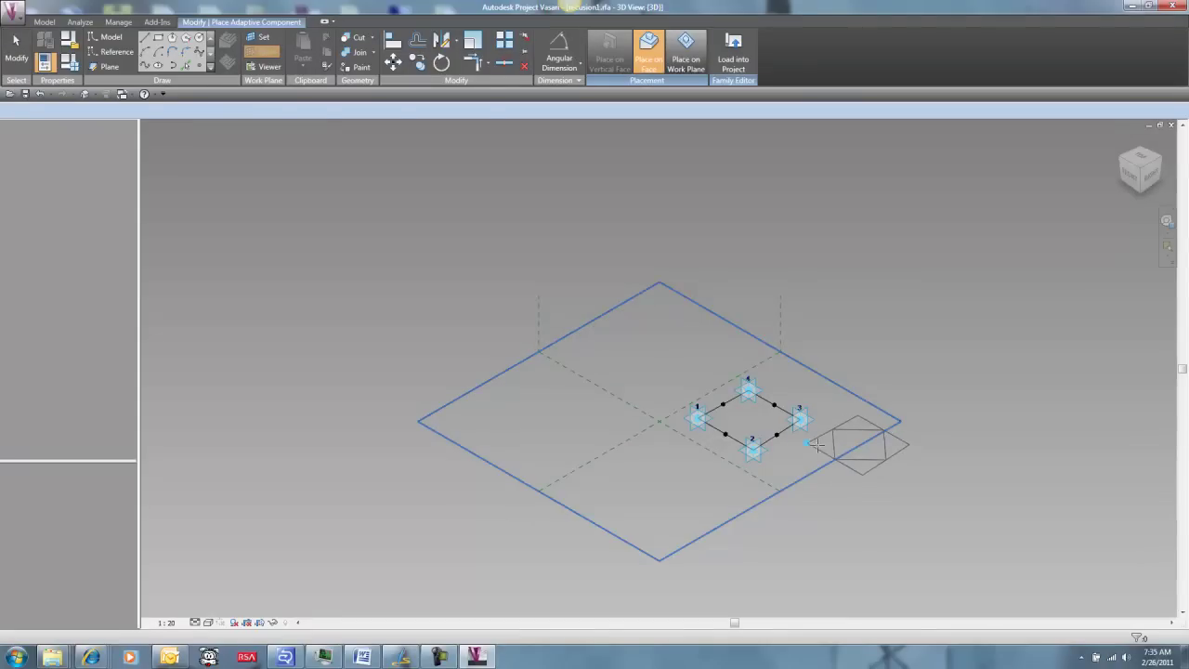
pyautogui.scroll(5, 816, 446)
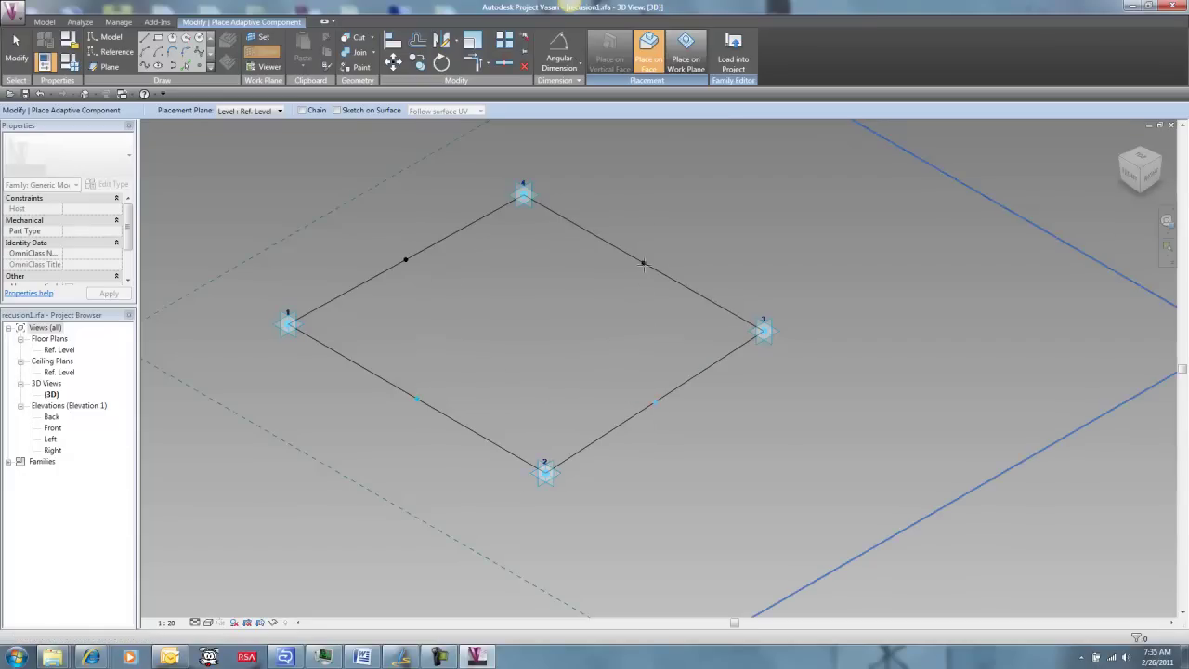
pyautogui.click(406, 258)
pyautogui.press('Escape')
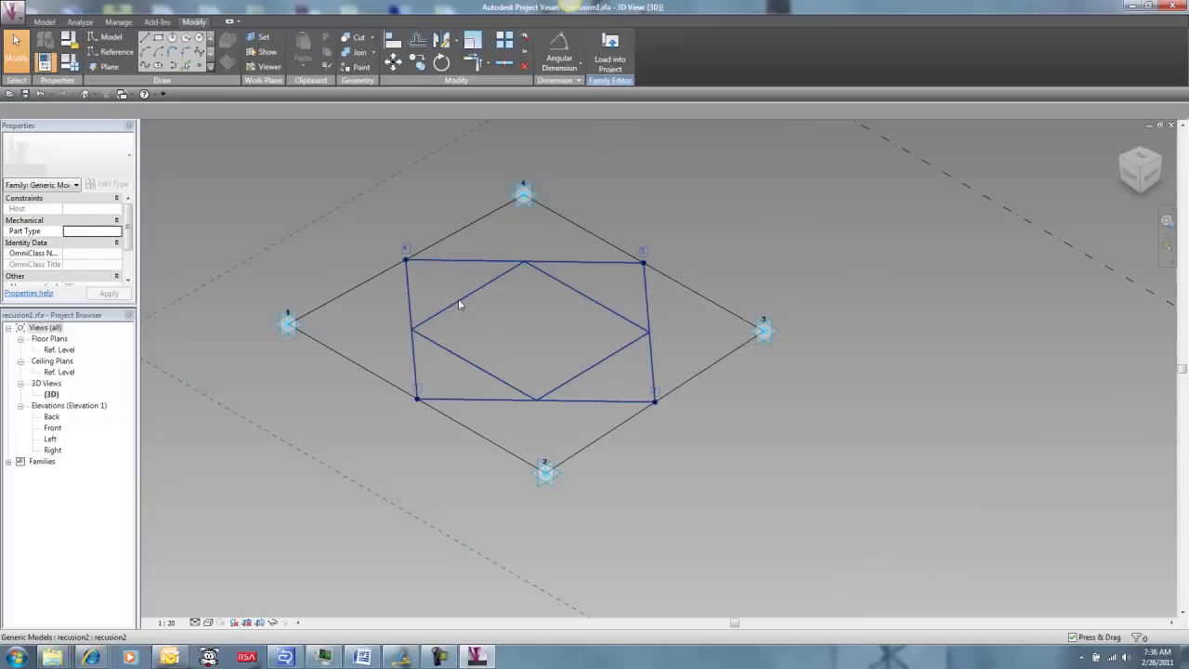
# - Associate the nested recusion2 component's p1 parameter with the p1 parameter of recusion1
pyautogui.click(458, 300)
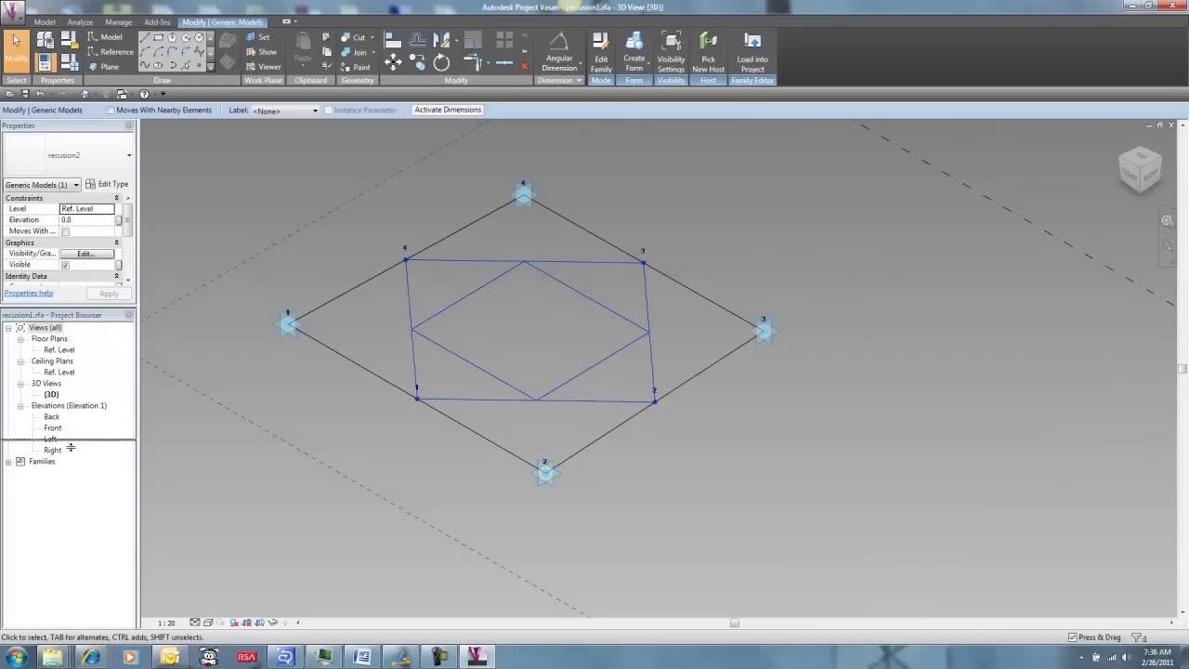
pyautogui.moveTo(69, 448); pyautogui.dragTo(72, 474)
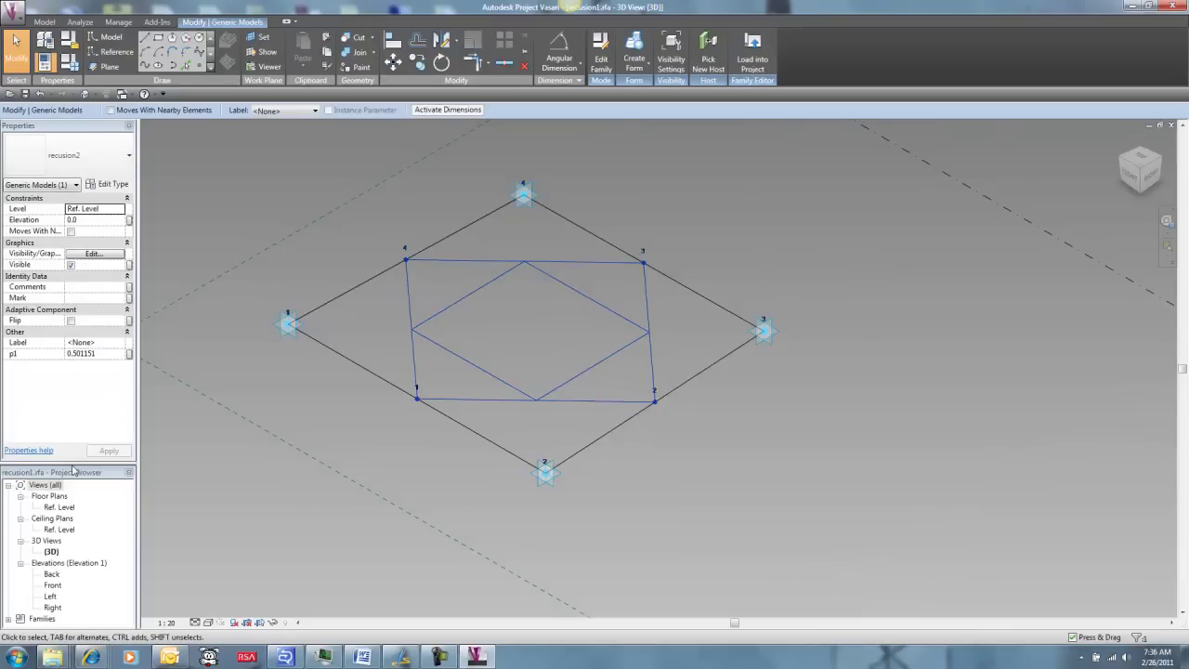
pyautogui.click(129, 355)
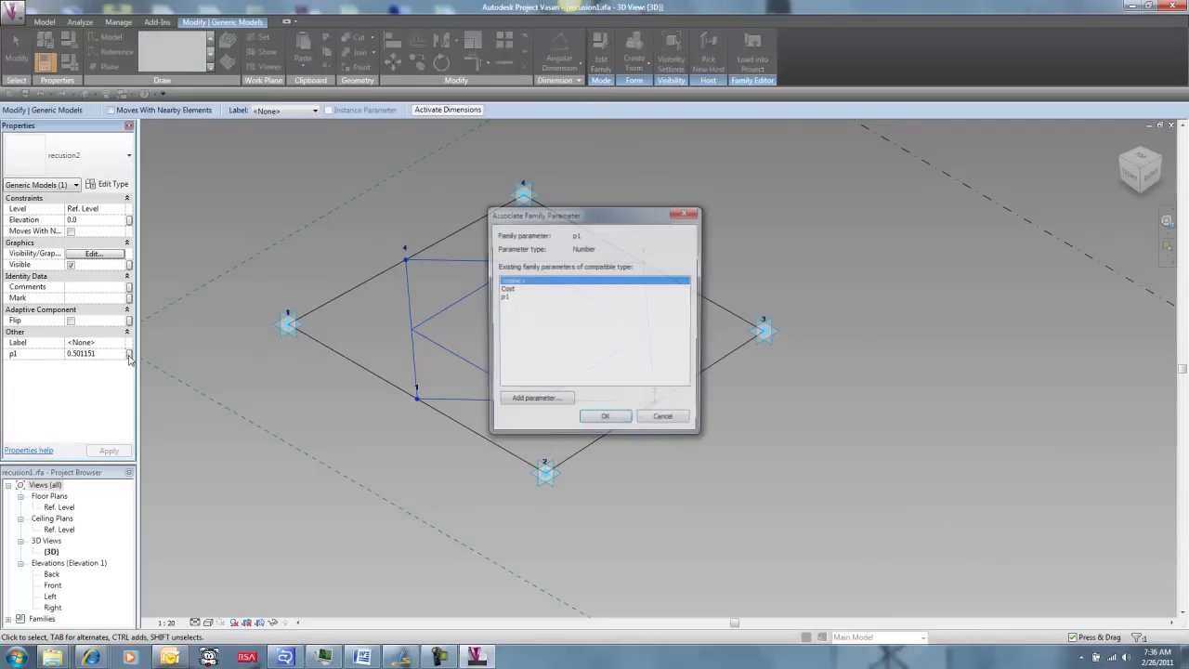
pyautogui.click(505, 297)
pyautogui.click(603, 422)
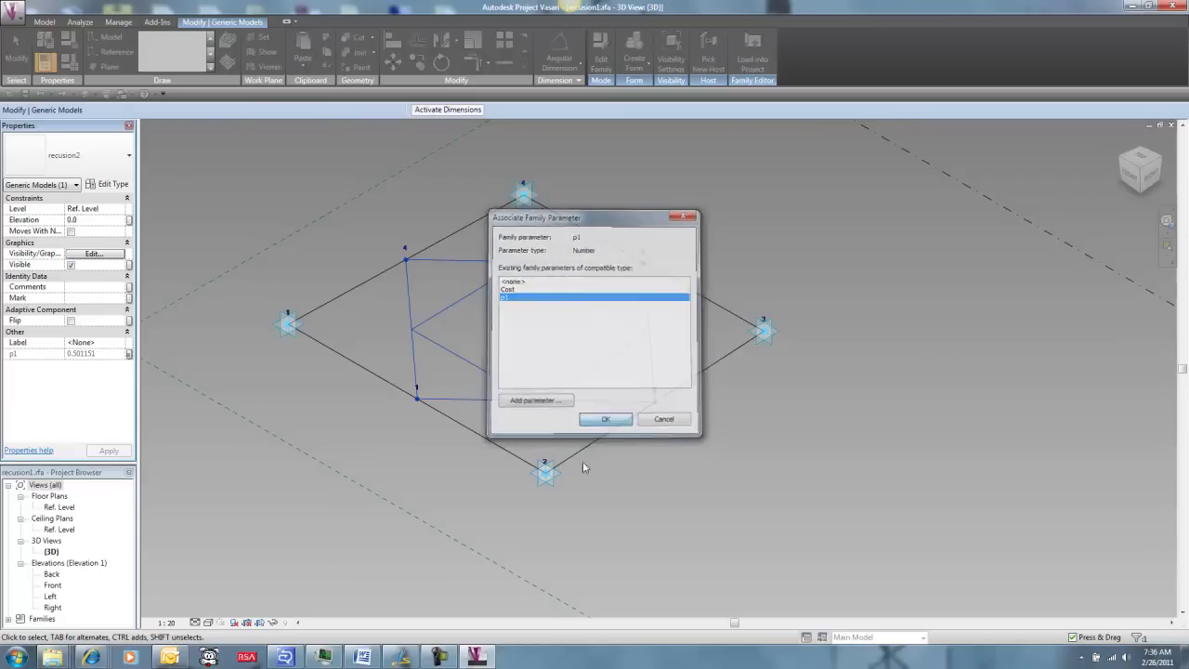
pyautogui.click(427, 480)
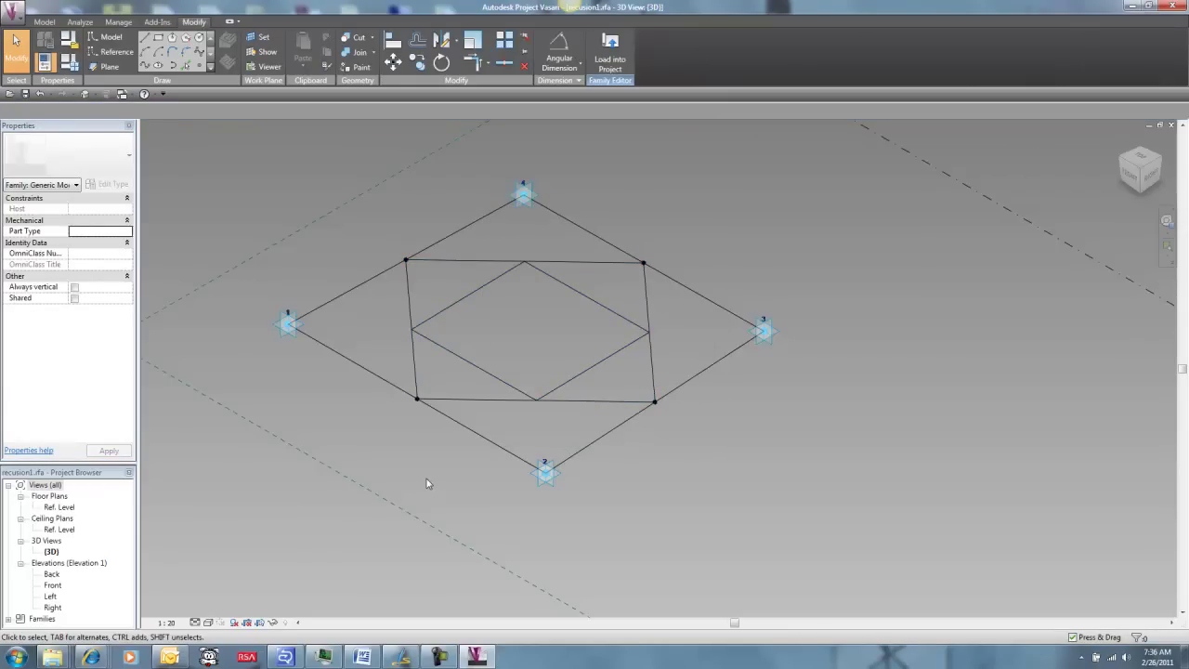
# - Reload recusion1 and recusion2 into each other in turn, overwriting the existing version and its parameter values, ending in recusion2
pyautogui.click(615, 52)
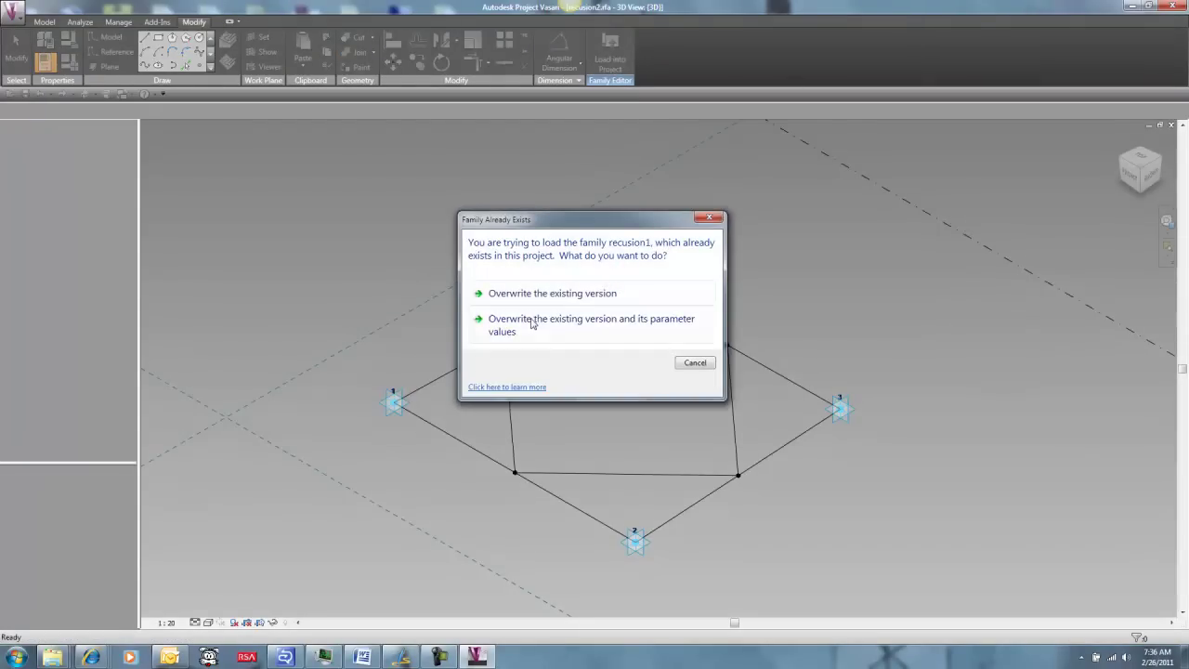
pyautogui.click(531, 322)
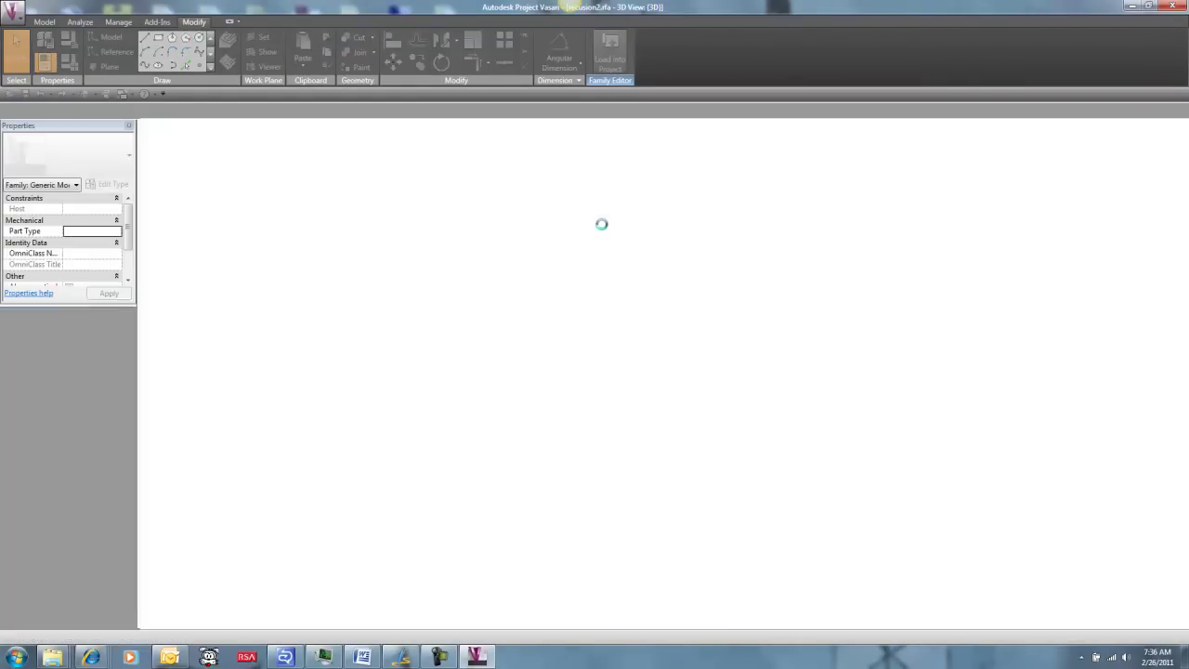
pyautogui.click(543, 328)
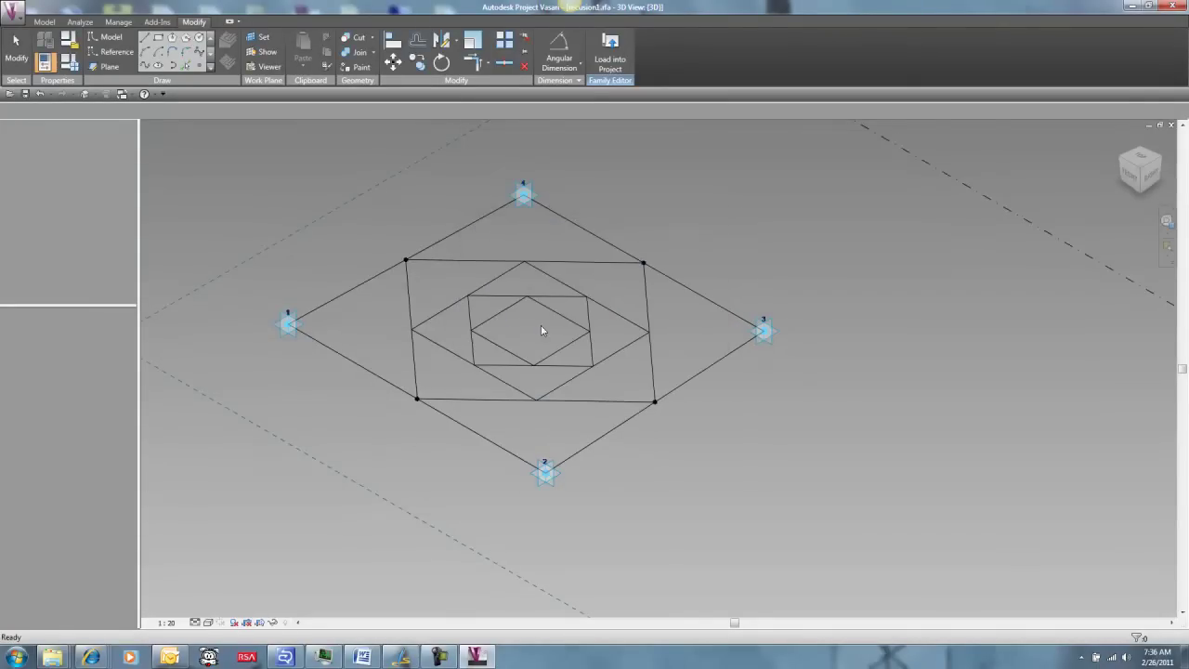
pyautogui.click(611, 58)
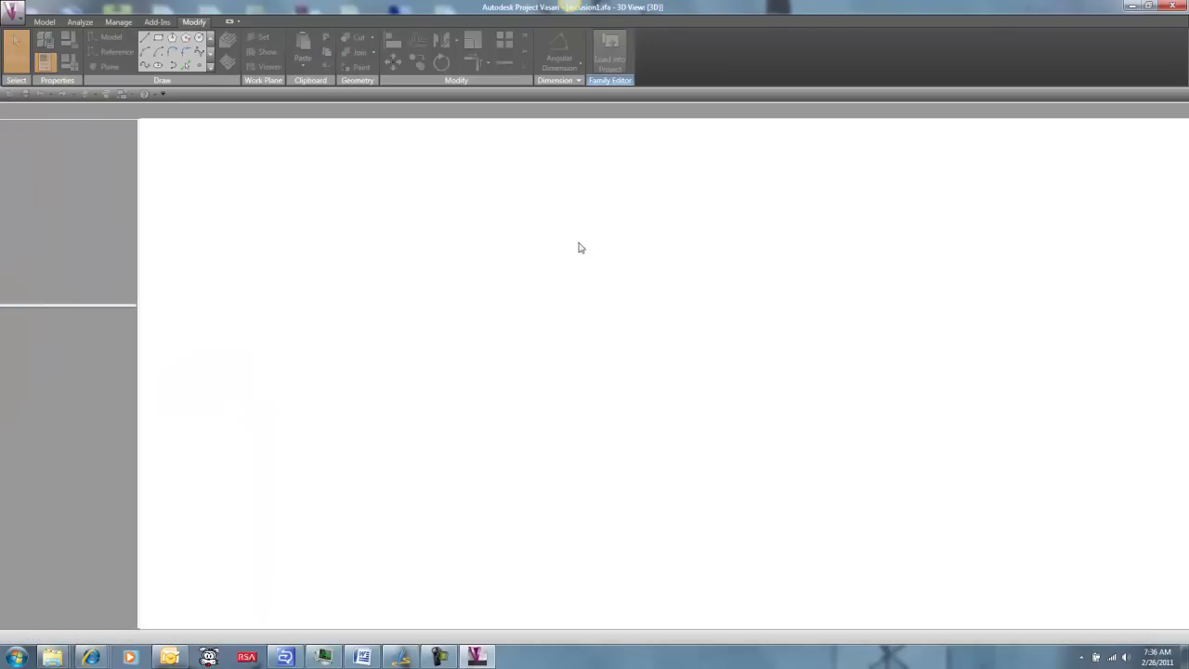
pyautogui.click(539, 324)
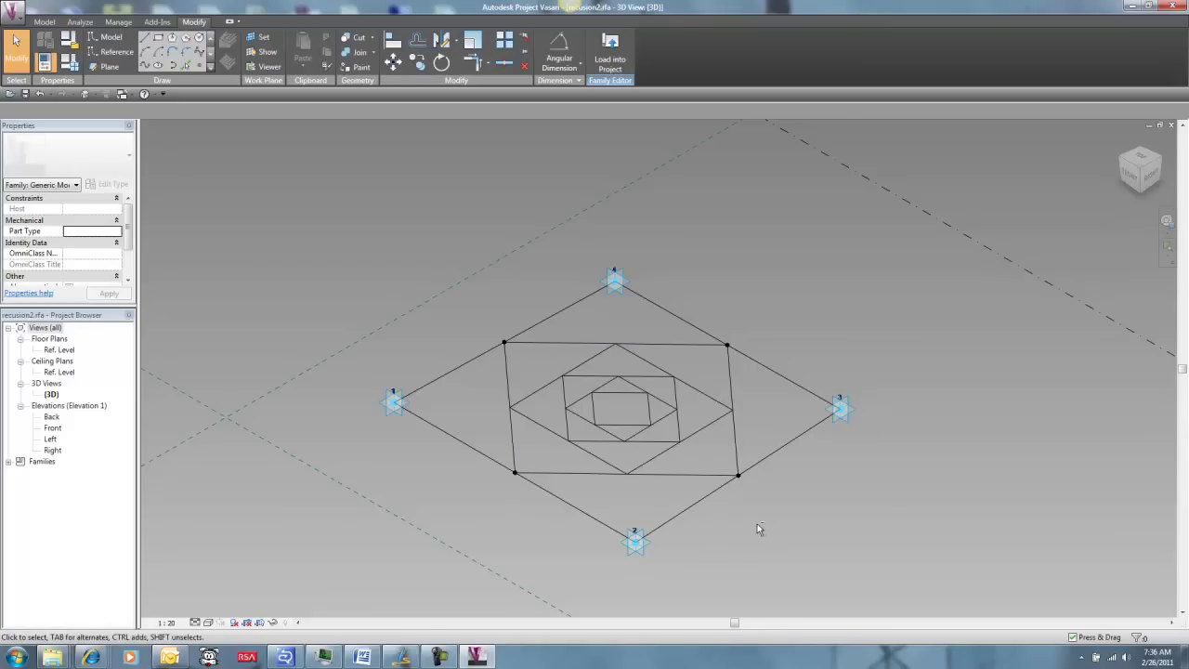
# - Slide the hosted reference point on the edge between adaptive points 2 and 3 close to point 3 to twist the nested pattern
pyautogui.moveTo(758, 529)
pyautogui.keyDown('shift'); pyautogui.mouseDown(button='middle')
pyautogui.moveTo(748, 534)
pyautogui.moveTo(756, 517)
pyautogui.mouseUp(button='middle'); pyautogui.keyUp('shift')
pyautogui.scroll(3, 716, 535)
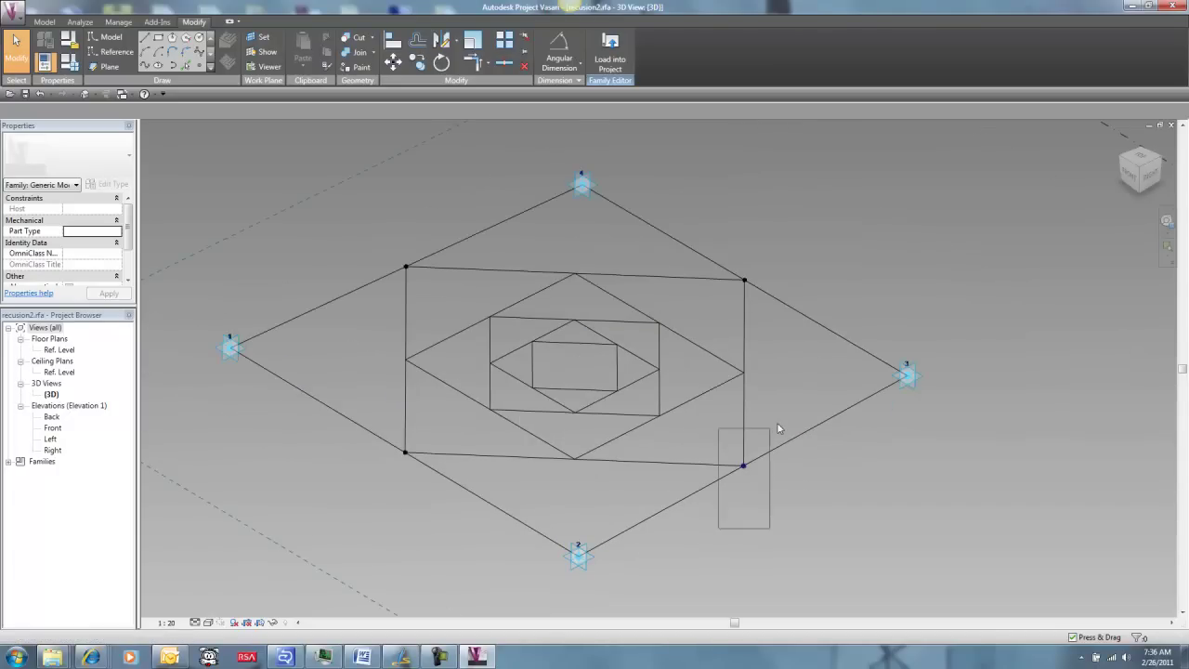
pyautogui.moveTo(779, 428); pyautogui.dragTo(772, 496)
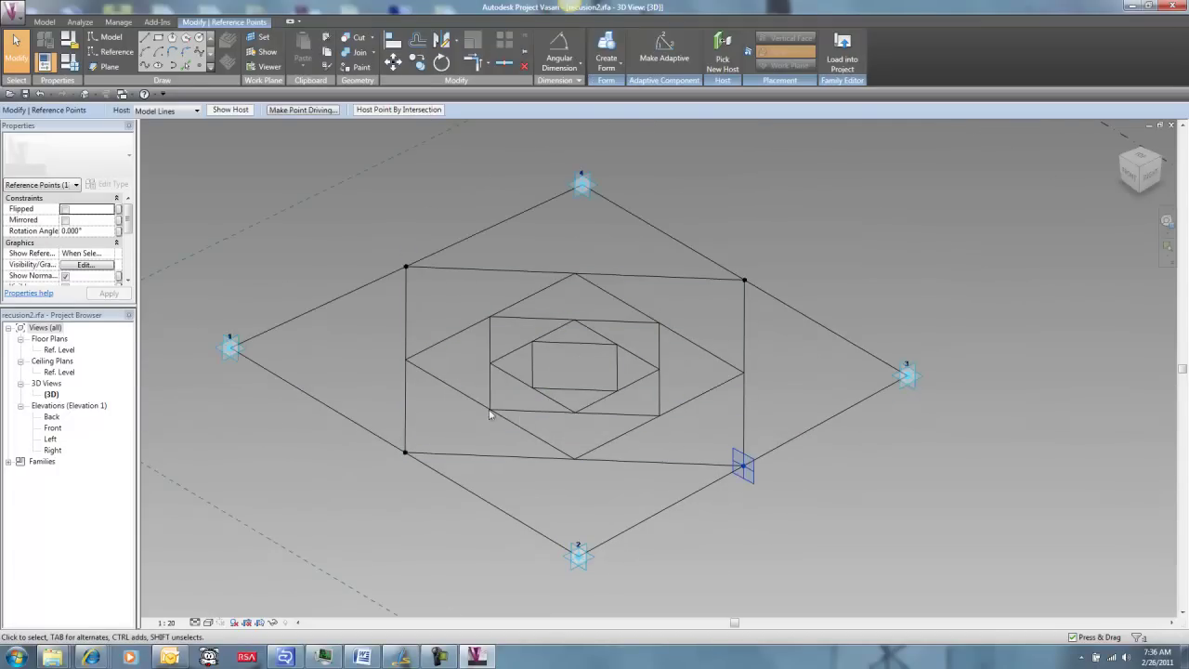
pyautogui.moveTo(748, 467); pyautogui.dragTo(864, 402)
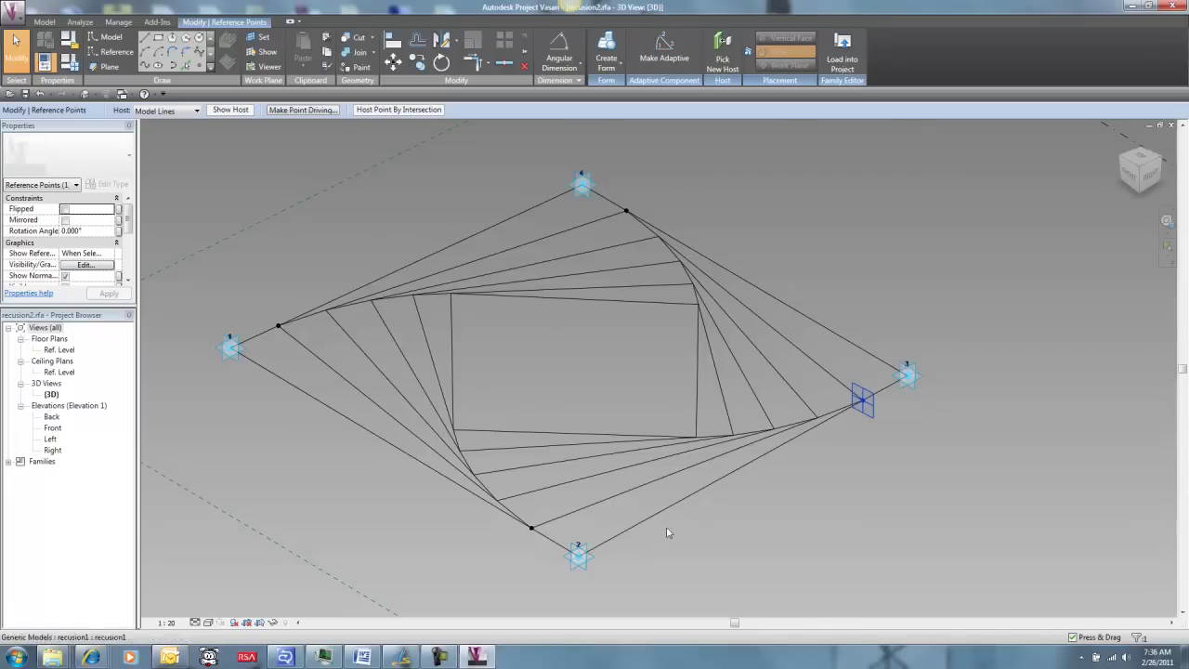
# - Raise adaptive point 3 vertically above the other corners to warp the nested pattern out of plane
pyautogui.keyDown('shift'); pyautogui.moveTo(664, 528); pyautogui.dragTo(744, 514, button='middle'); pyautogui.keyUp('shift')
pyautogui.scroll(2, 864, 474)
pyautogui.moveTo(850, 449); pyautogui.dragTo(941, 286)
pyautogui.moveTo(870, 347); pyautogui.dragTo(864, 173)
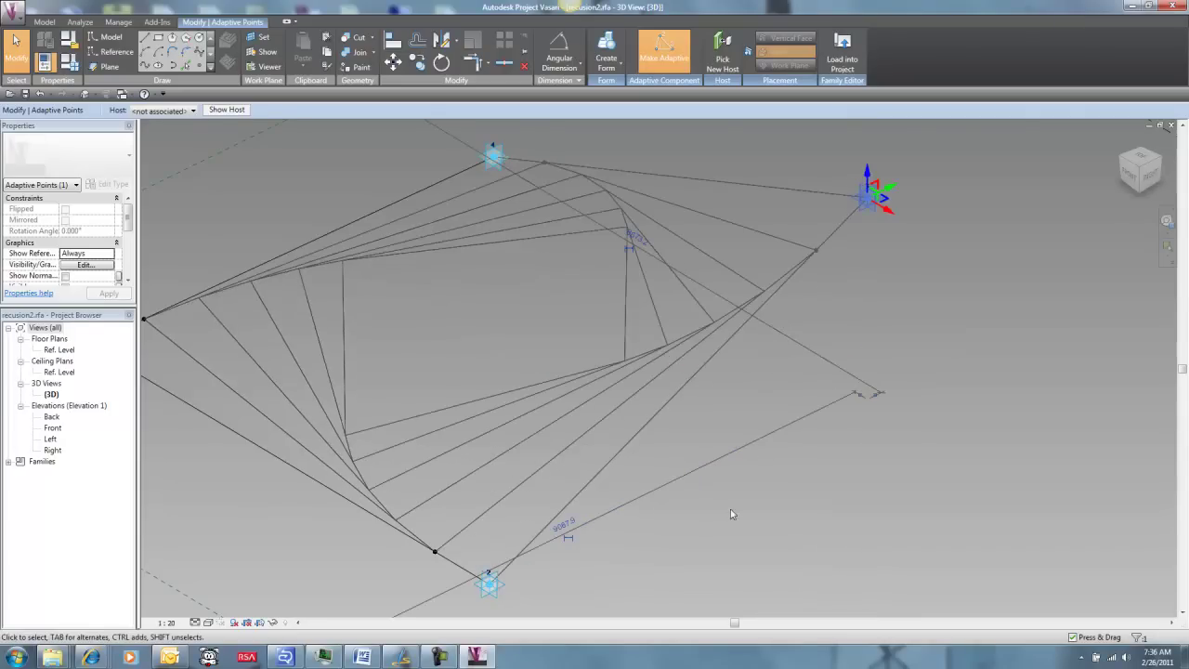
pyautogui.keyDown('shift'); pyautogui.moveTo(732, 514); pyautogui.dragTo(725, 491, button='middle'); pyautogui.keyUp('shift')
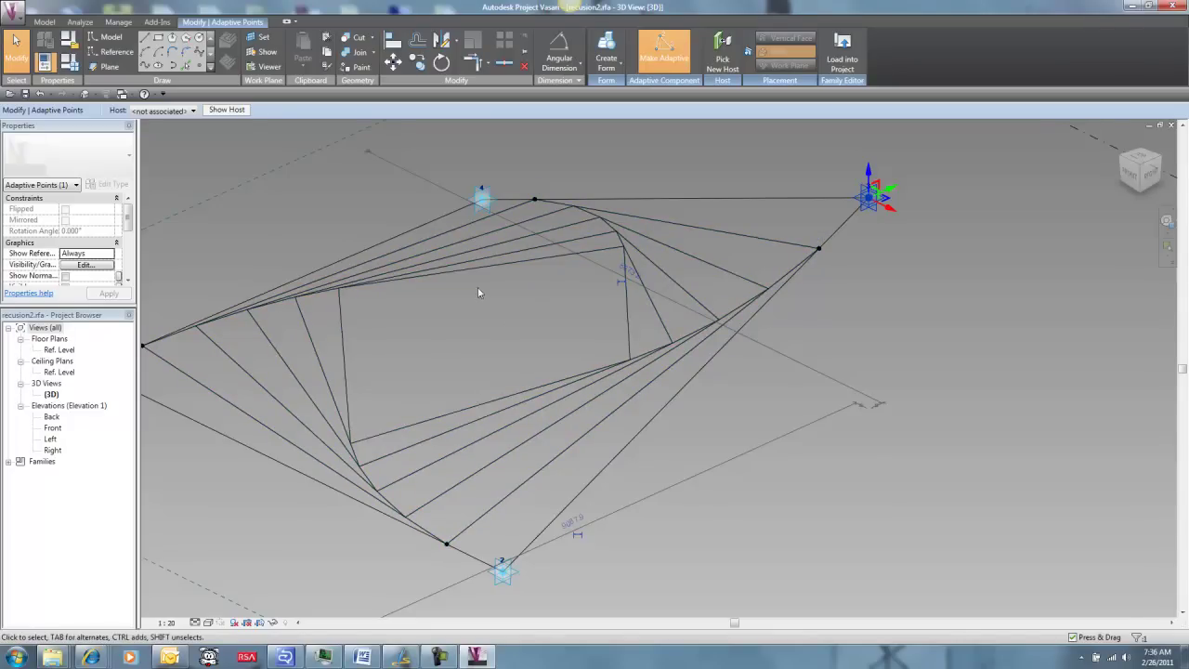
pyautogui.click(816, 399)
pyautogui.keyDown('shift'); pyautogui.moveTo(816, 400); pyautogui.dragTo(769, 474, button='middle'); pyautogui.keyUp('shift')
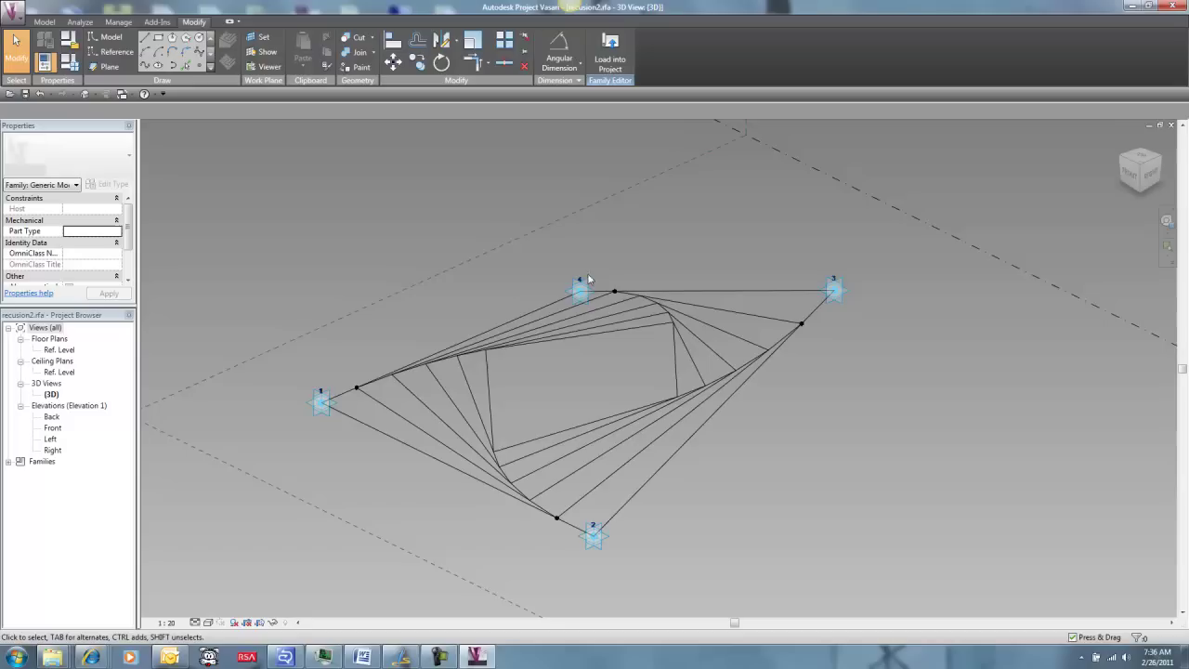
# - Reload recusion2 into recusion1, overwriting the existing version and its parameter values, and slide the hosted point between points 2 and 3 close to point 2
pyautogui.click(611, 58)
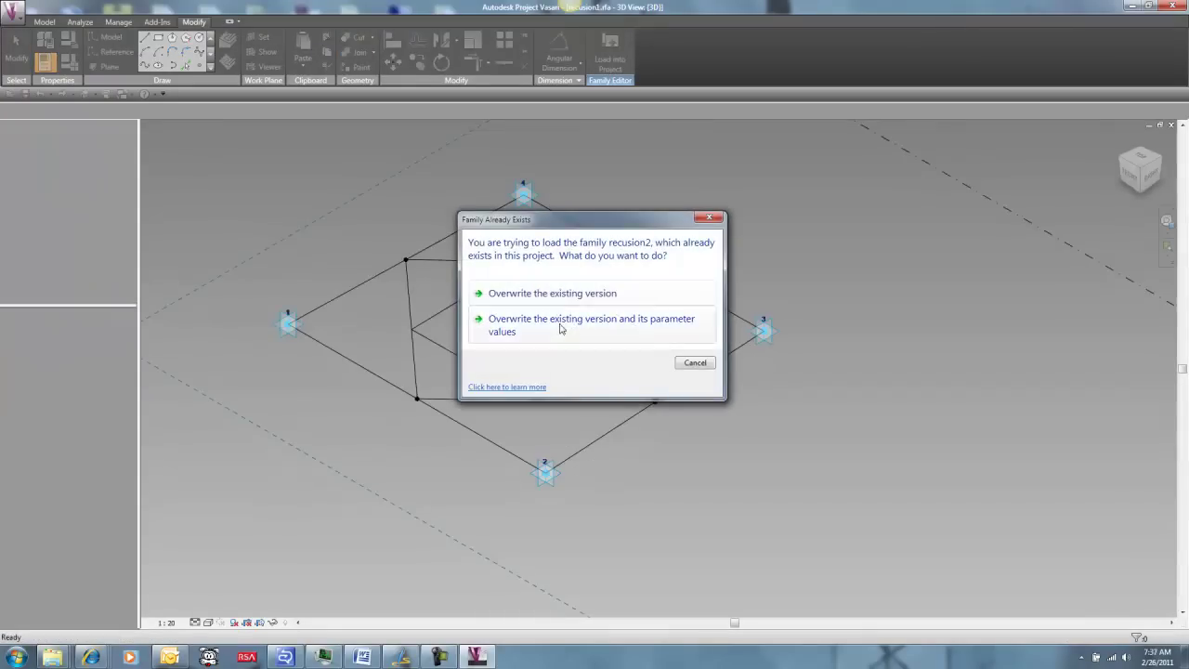
pyautogui.click(560, 330)
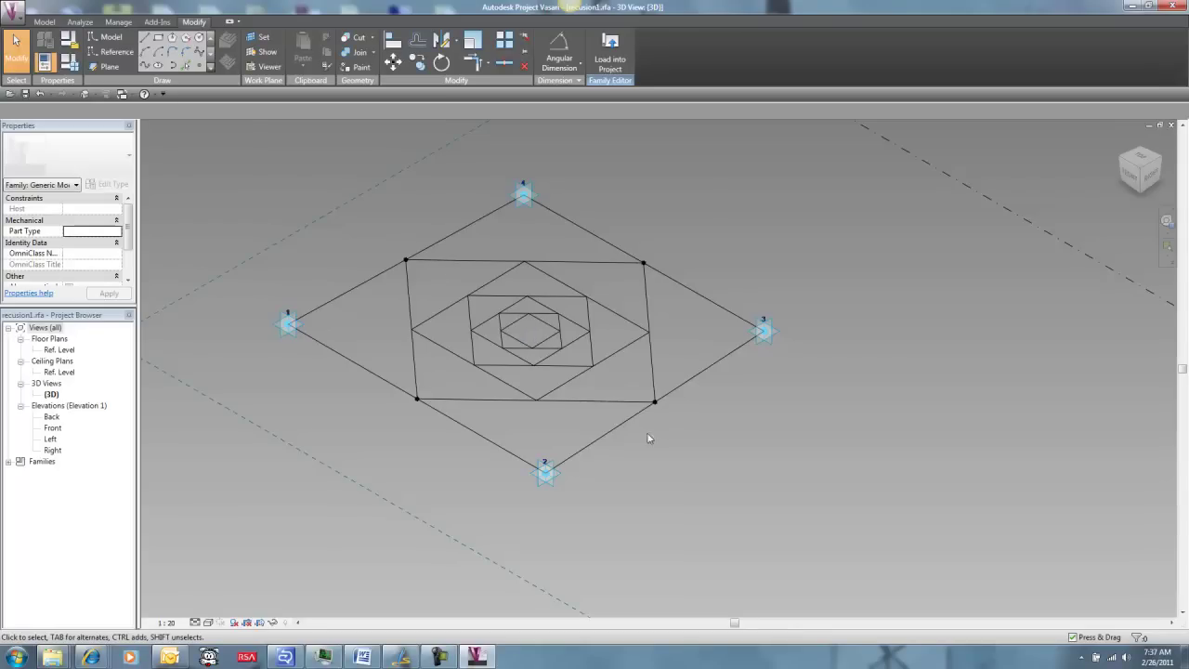
pyautogui.moveTo(649, 438); pyautogui.dragTo(679, 351)
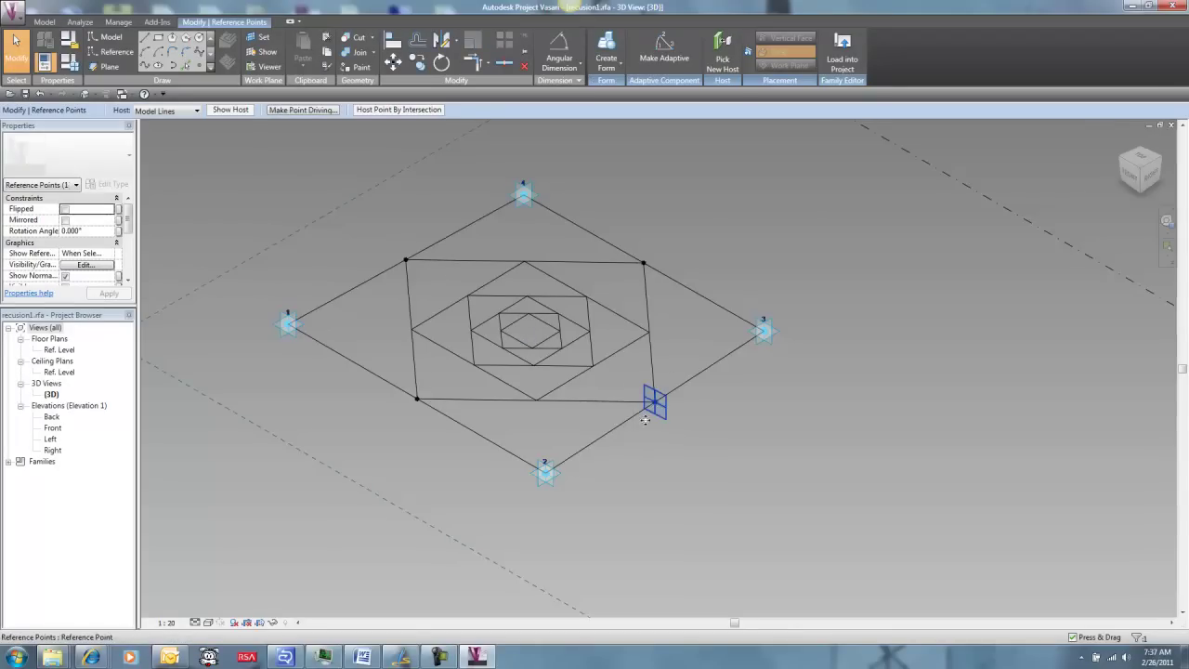
pyautogui.moveTo(655, 401); pyautogui.dragTo(570, 472)
pyautogui.click(645, 454)
pyautogui.keyDown('shift'); pyautogui.moveTo(646, 454); pyautogui.dragTo(697, 484, button='middle'); pyautogui.keyUp('shift')
pyautogui.scroll(2, 504, 372)
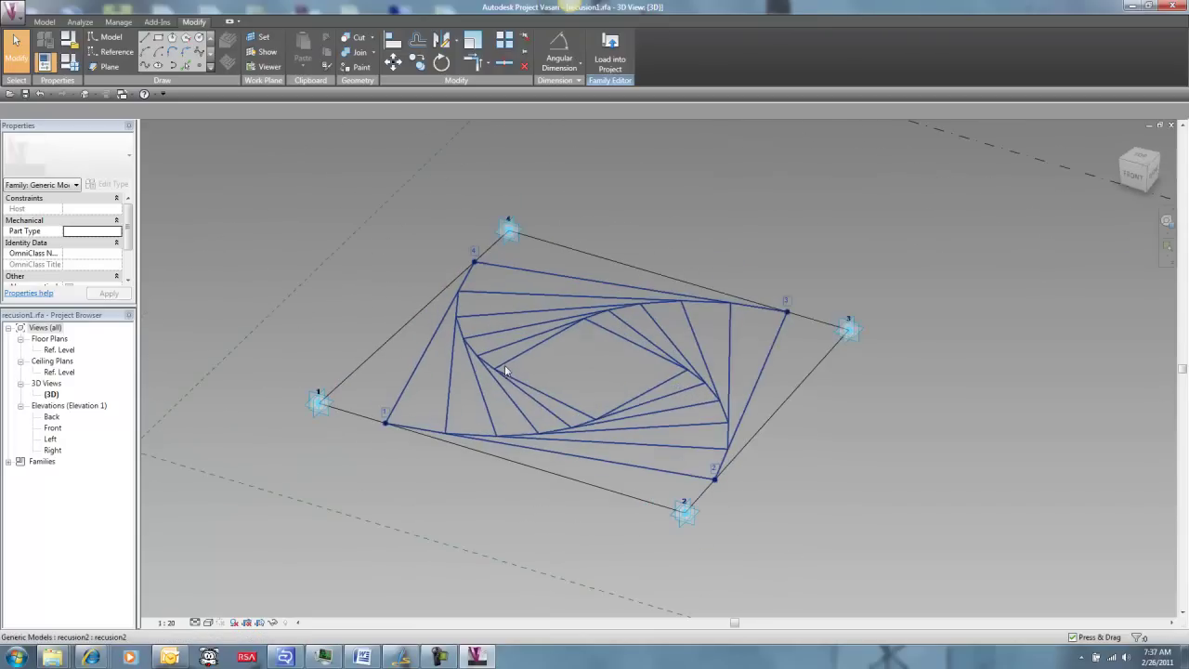